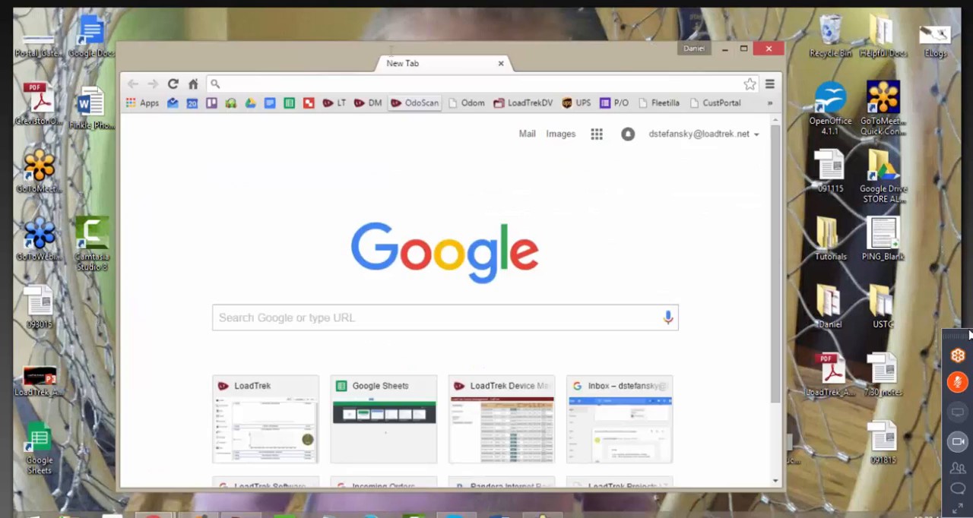
Step: Switch to Chrome, view the LoadTrek Client Install page at install.loadtrek.net, and close the browser
left_click_drag(680, 68, 516, 9)
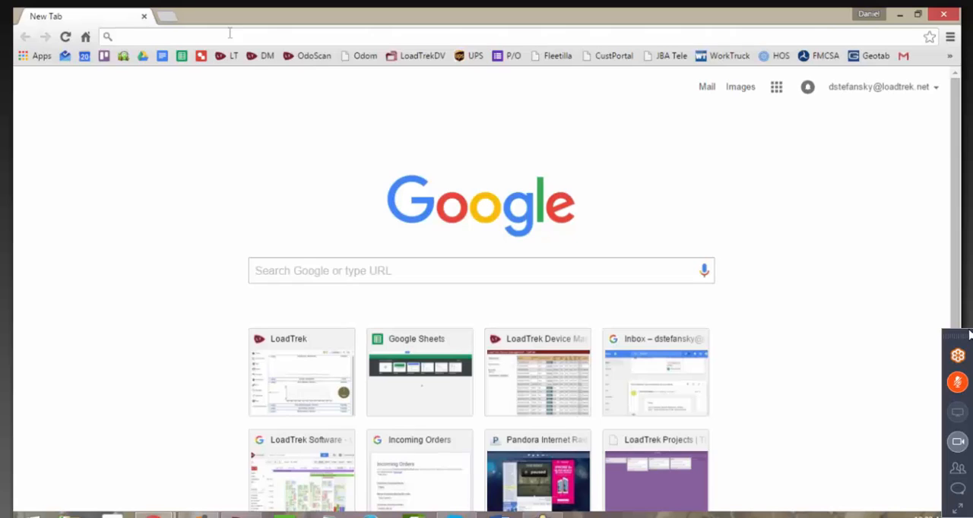
type("install.loadtrek.net")
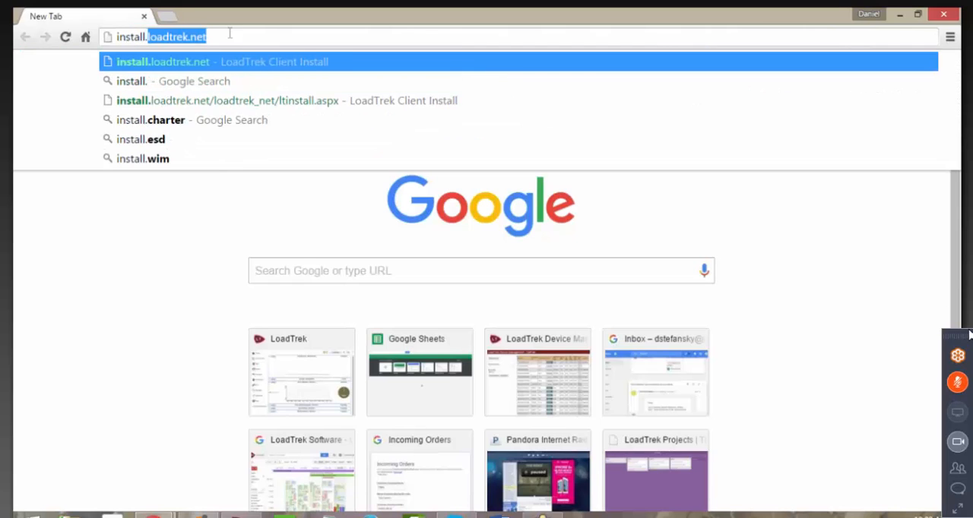
key("End")
key("Return")
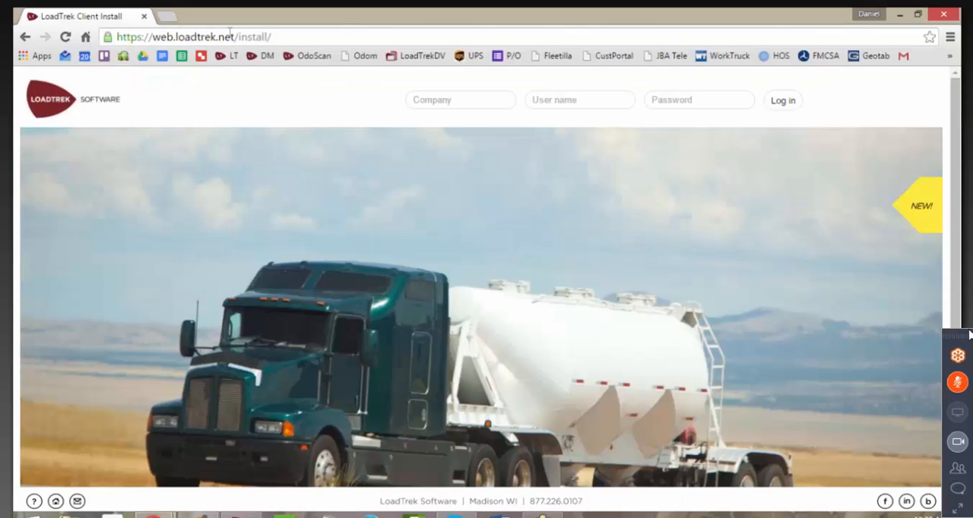
left_click(469, 95)
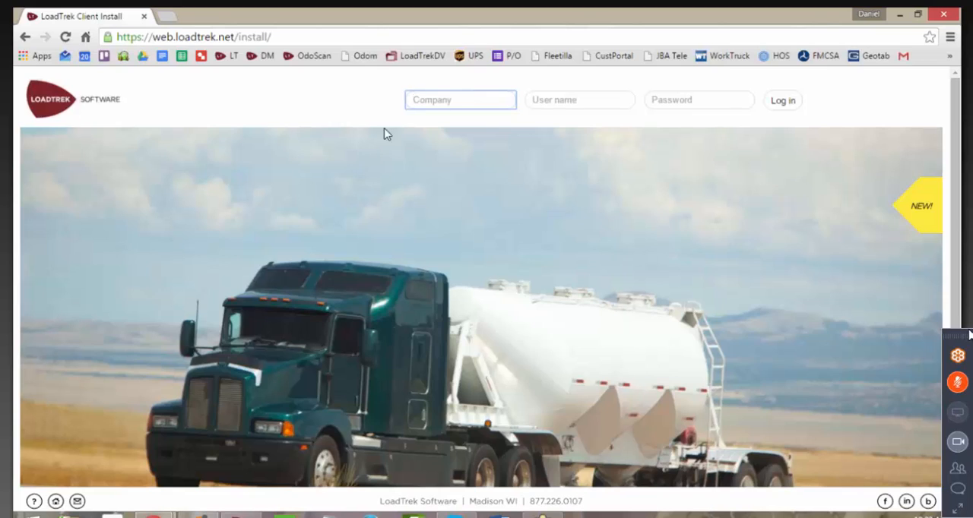
left_click(250, 37)
left_click(286, 36)
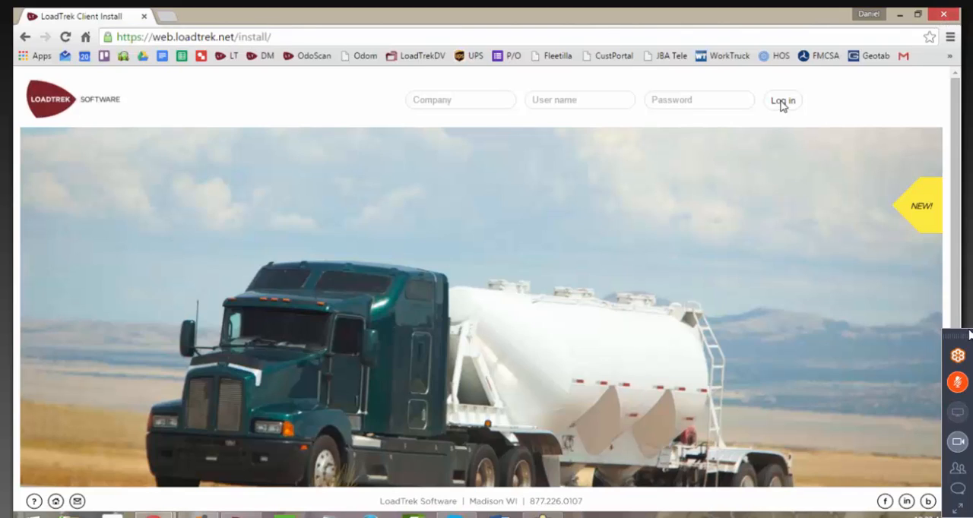
left_click(942, 14)
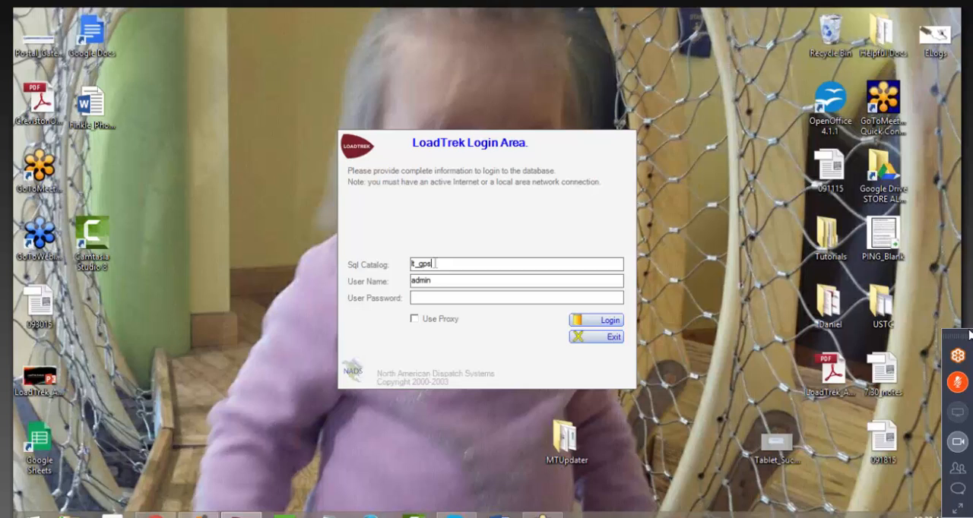
Step: Enter the user password for the admin account and log in to the lt_gps catalog
left_click(430, 297)
type("***********")
key("Return")
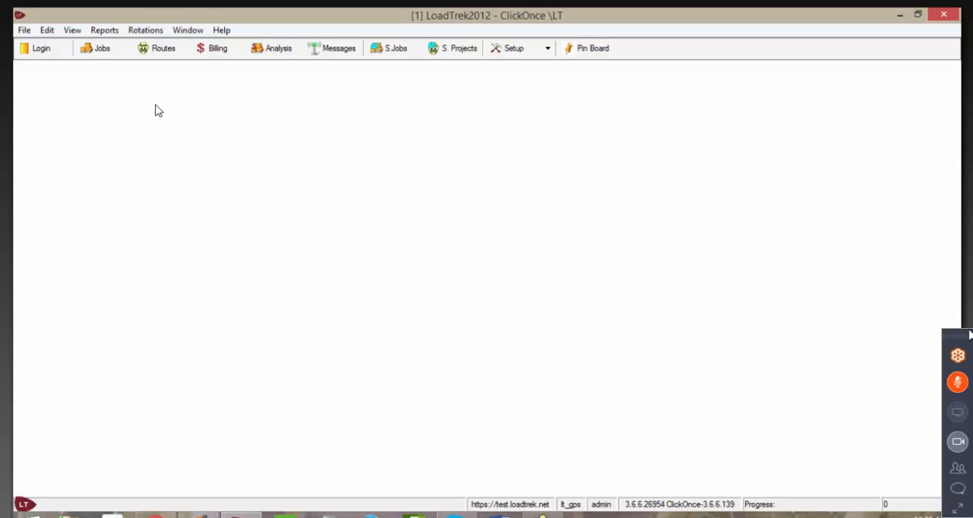
Step: Open the static jobs with the frequency form hidden and select the first load customer for the load with reference 101
left_click(393, 50)
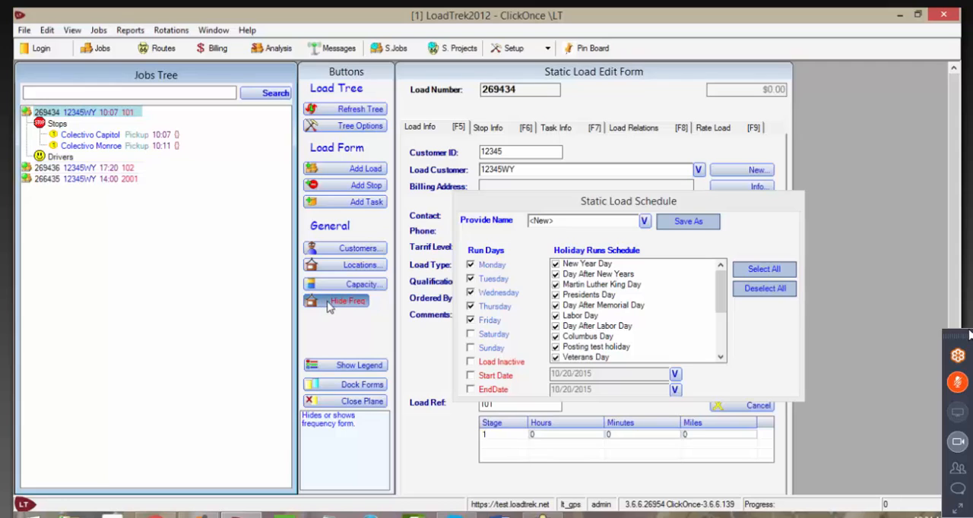
left_click(327, 304)
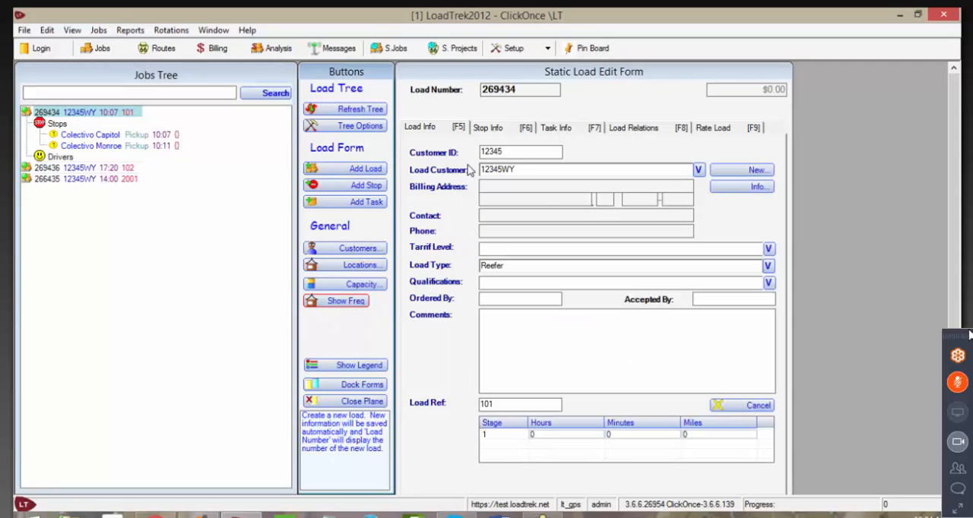
left_click(697, 171)
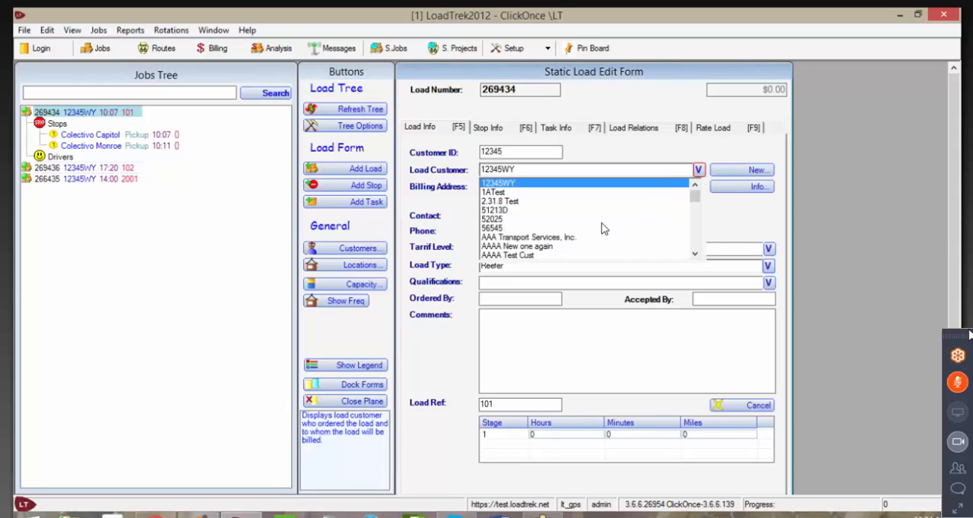
left_click(676, 184)
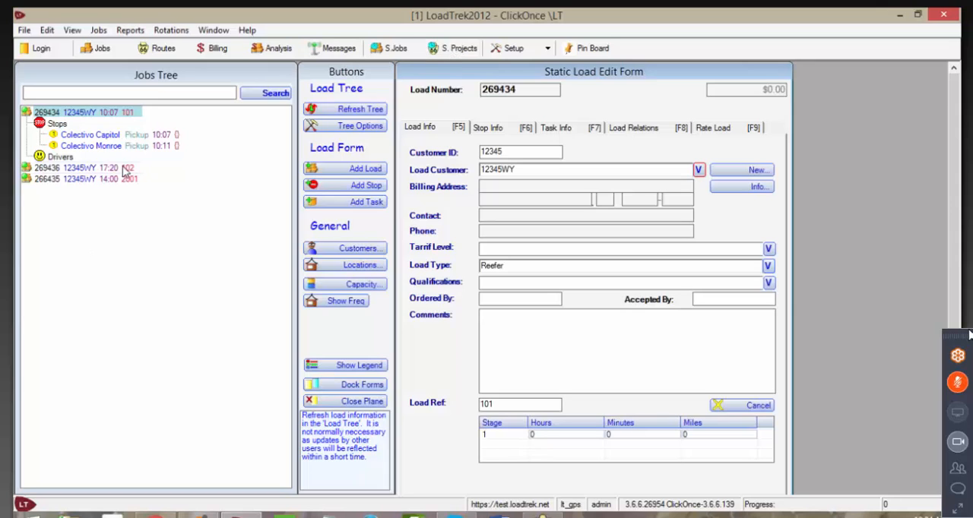
Step: Examine the load information of the static loads with references 101, 102 and 2001 in turn
left_click(119, 114)
double_click(119, 111)
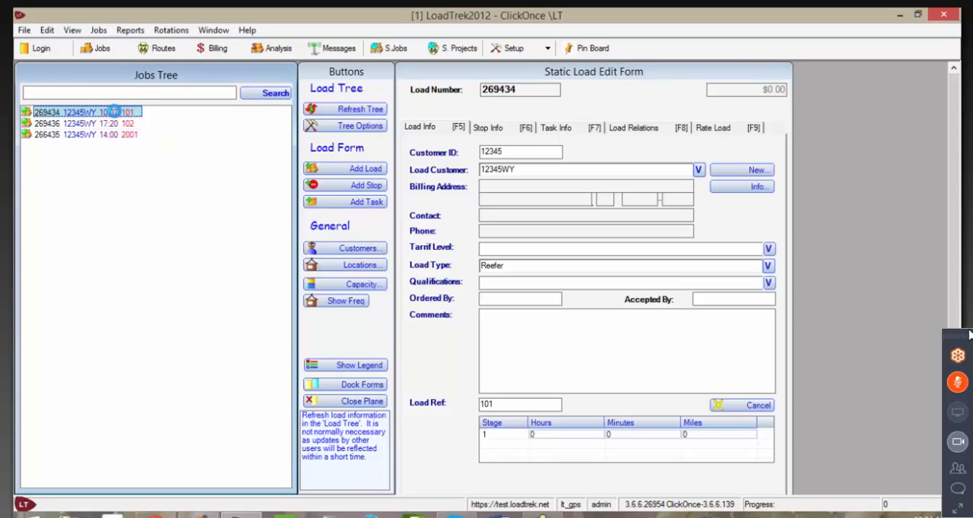
double_click(114, 113)
double_click(114, 114)
double_click(110, 124)
double_click(110, 124)
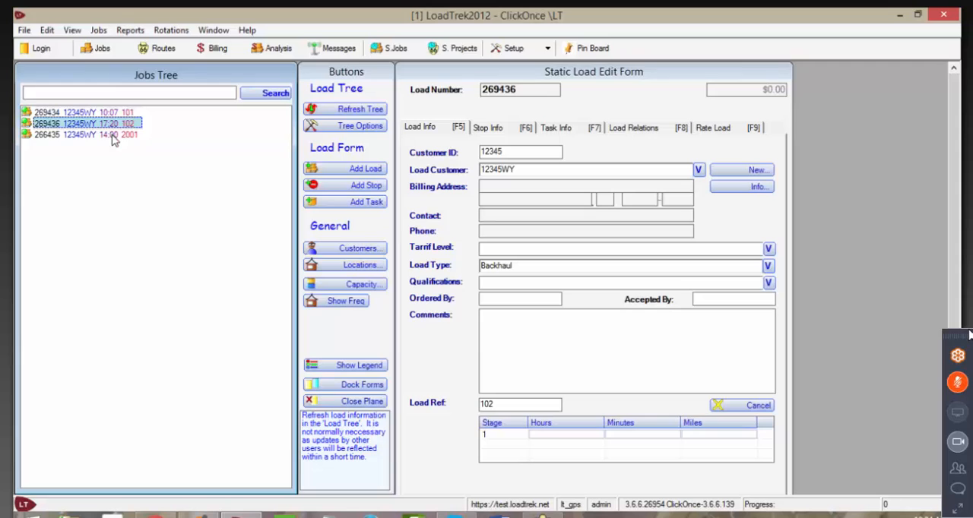
double_click(113, 135)
double_click(106, 136)
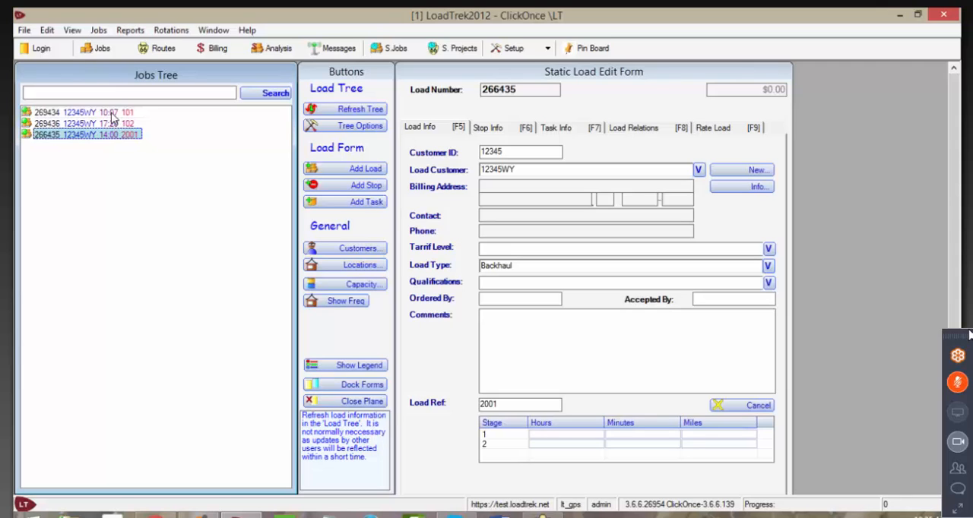
Step: Show the frequency form for the load with reference 101 and review its run days and full holiday list
left_click(112, 114)
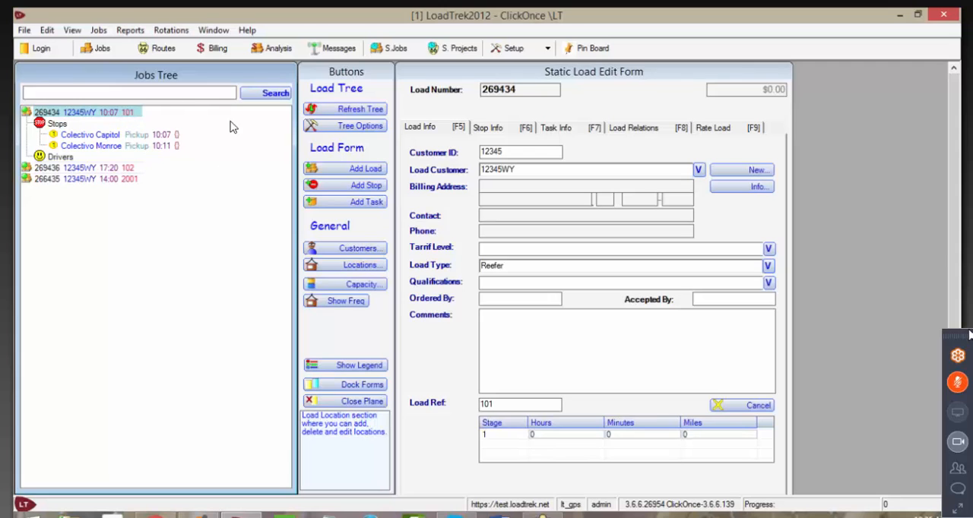
left_click(346, 302)
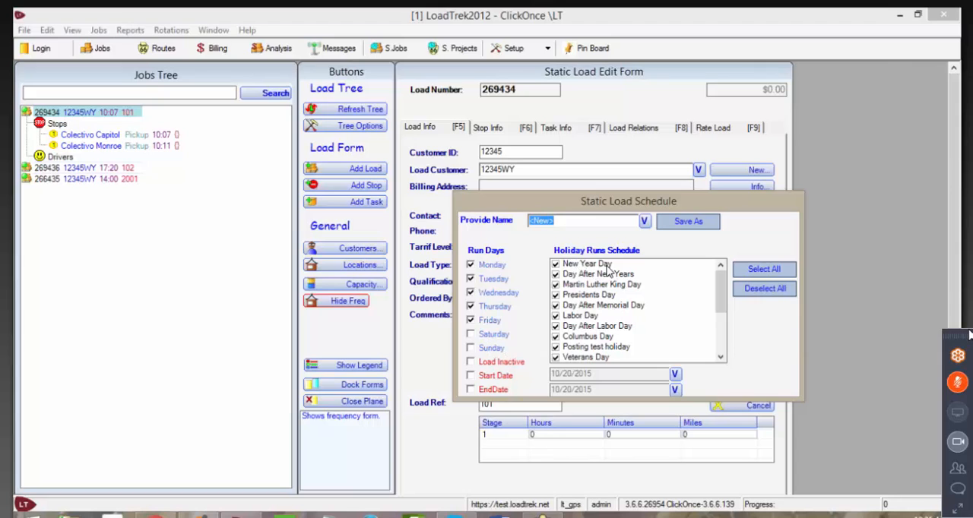
left_click_drag(720, 302, 721, 343)
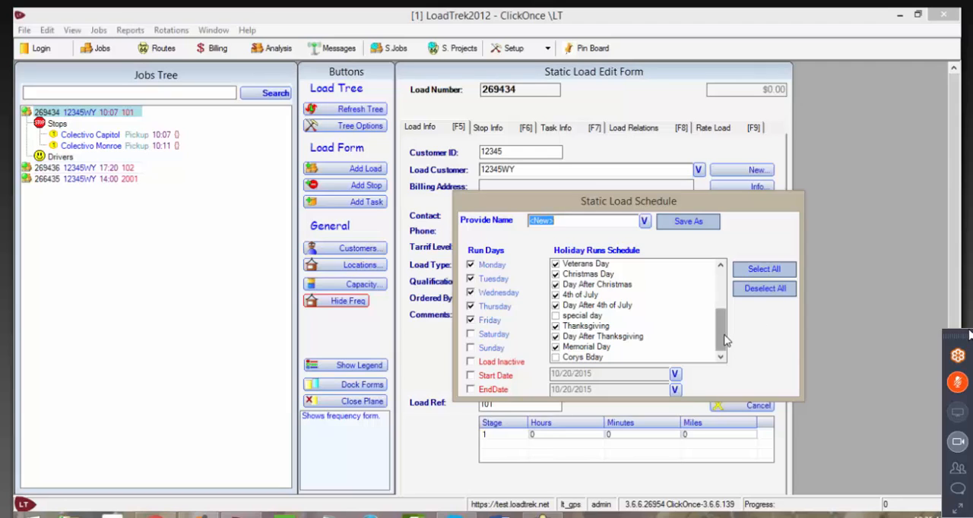
left_click_drag(722, 326, 683, 349)
left_click(470, 320)
Step: Open the holiday setup, examine the holiday names and dates, and close the form
left_click(548, 48)
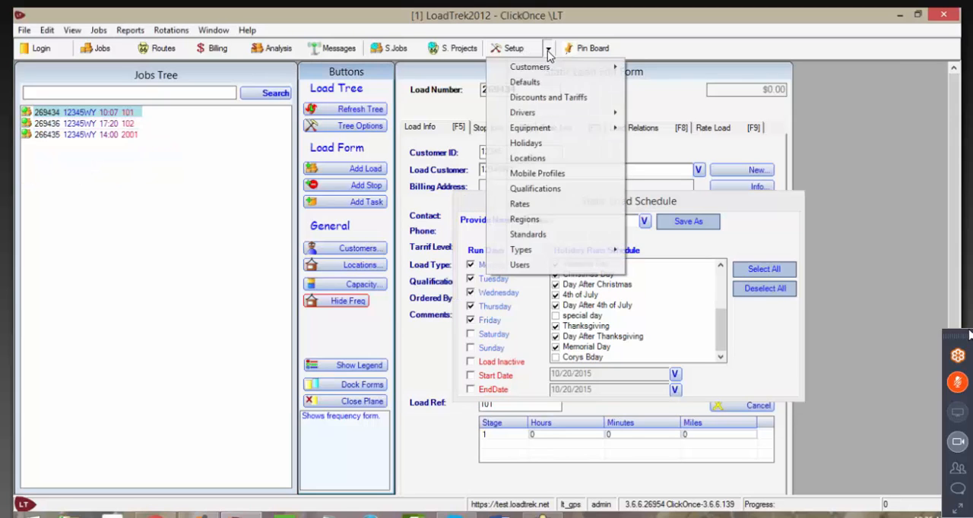
left_click(526, 143)
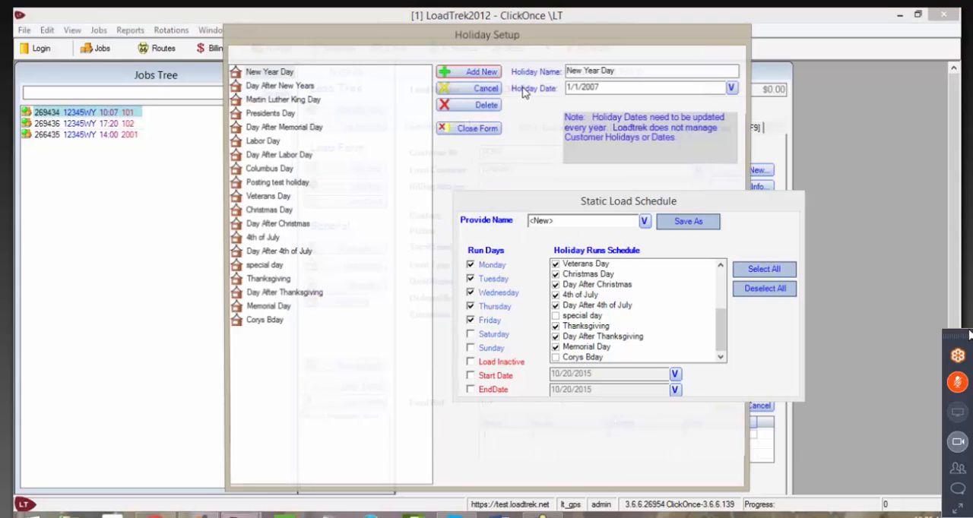
left_click_drag(522, 28, 331, 16)
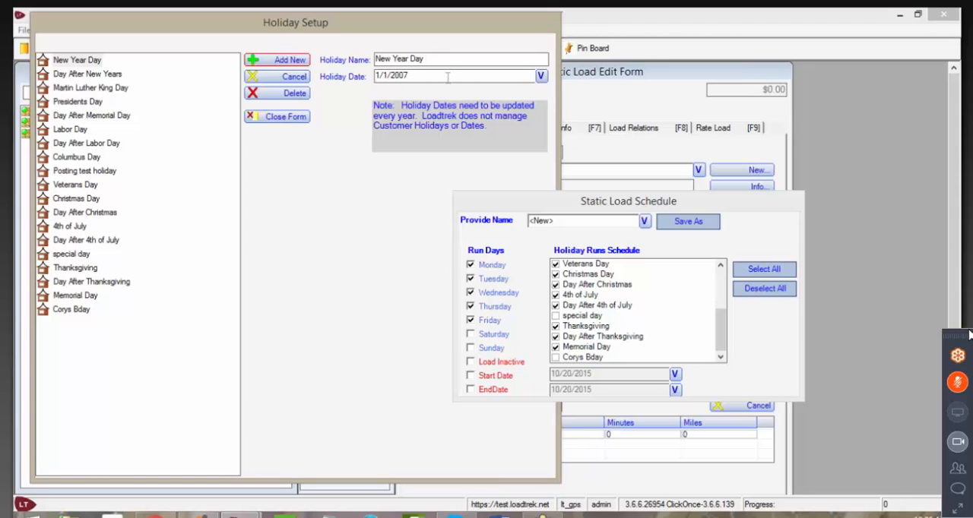
left_click(283, 116)
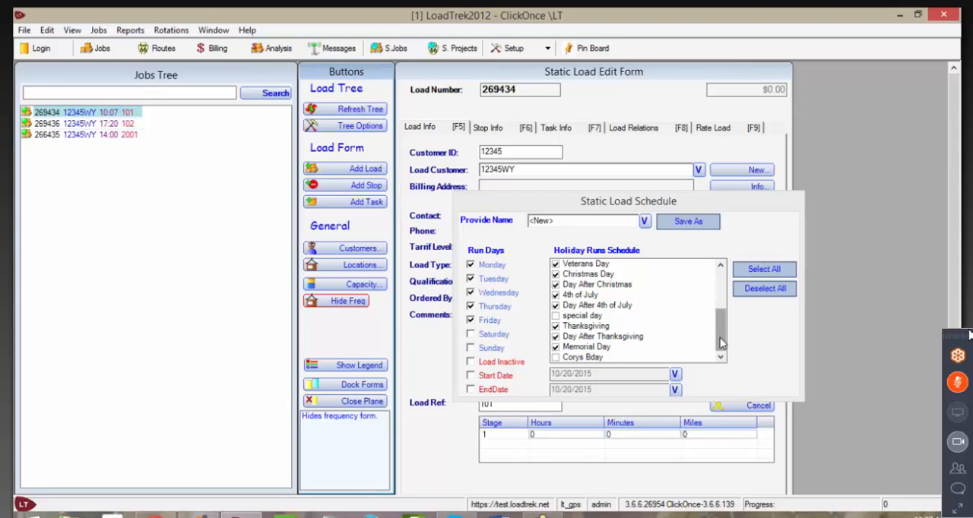
Step: Compare the run days and holiday runs of the static loads with references 101, 102 and 2001
mouse_move(721, 344)
left_mouse_down()
mouse_move(722, 286)
mouse_move(722, 342)
left_mouse_up()
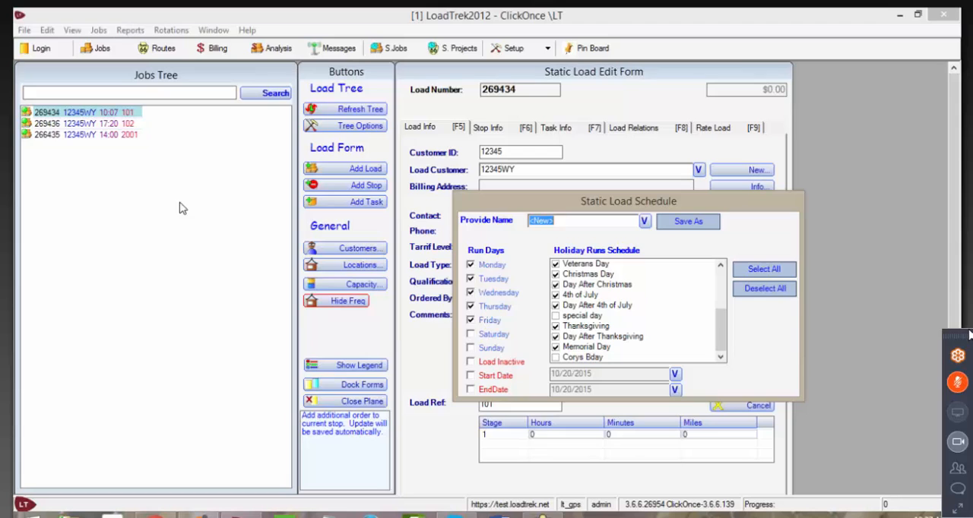
left_click(105, 126)
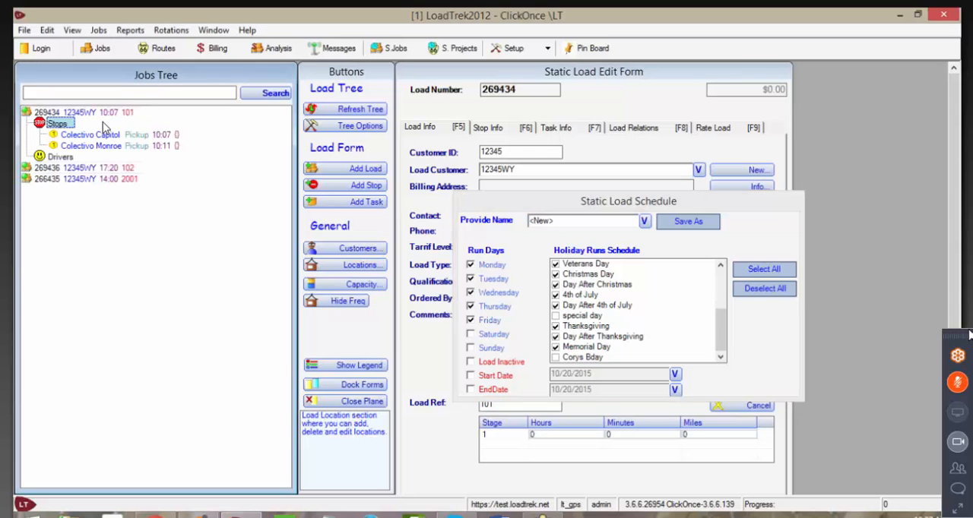
left_click(92, 114)
left_click(95, 124)
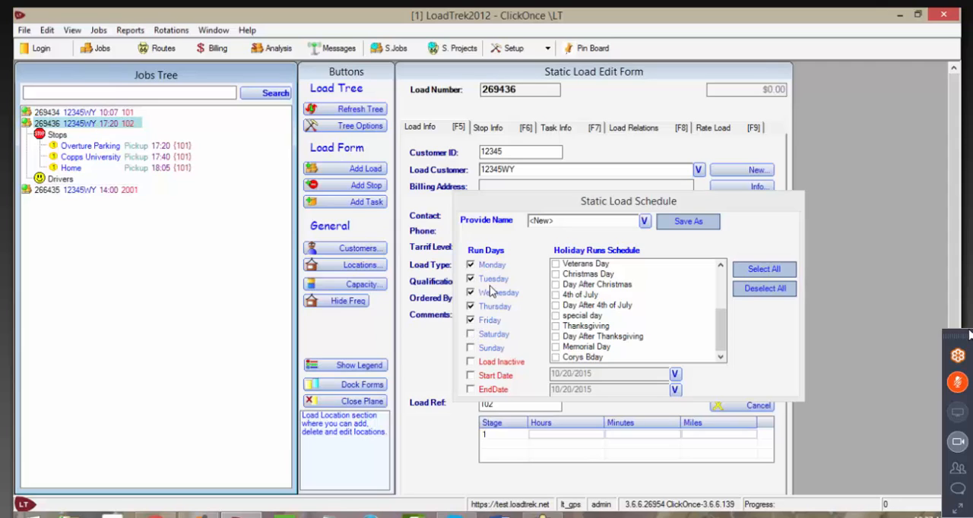
left_click(96, 125)
left_click(95, 125)
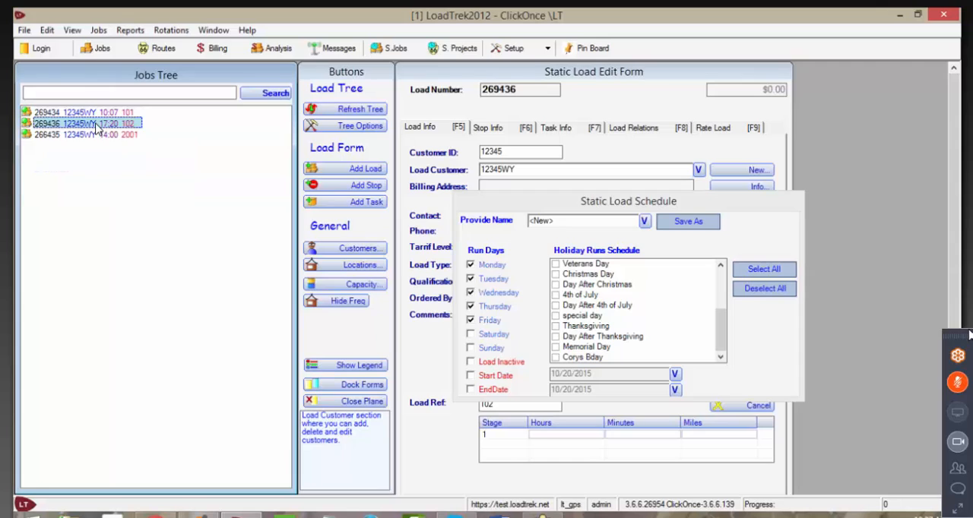
left_click(110, 137)
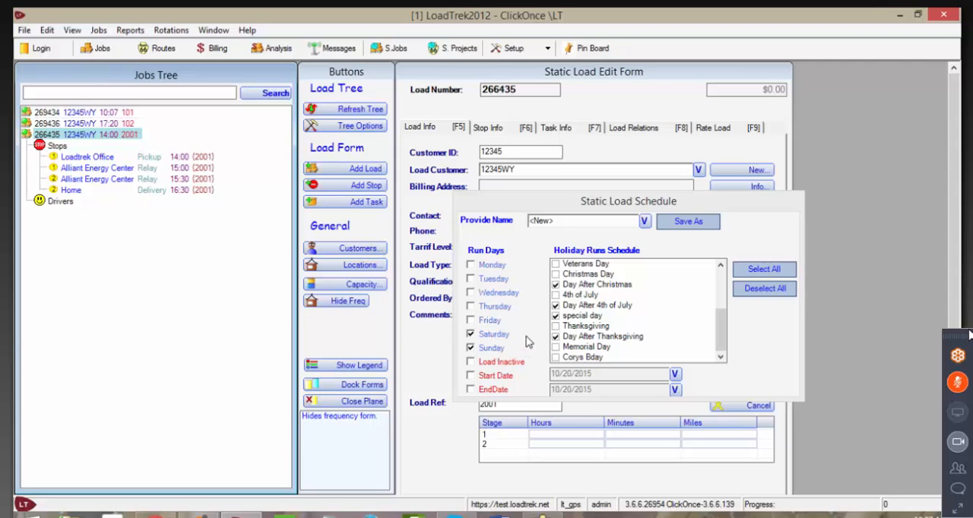
Step: Review the complete holiday runs list of the load with reference 2001, and hide the frequency form
left_click_drag(720, 330, 722, 273)
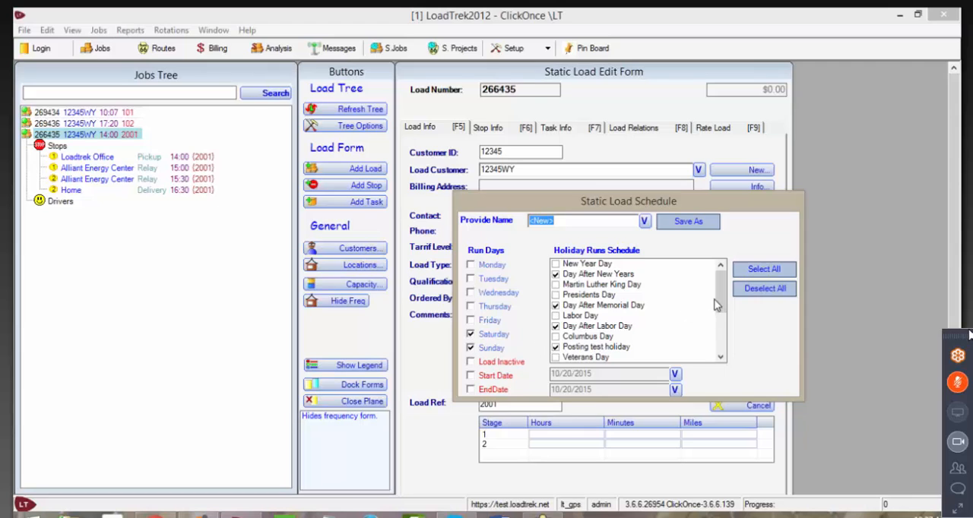
left_click(720, 324)
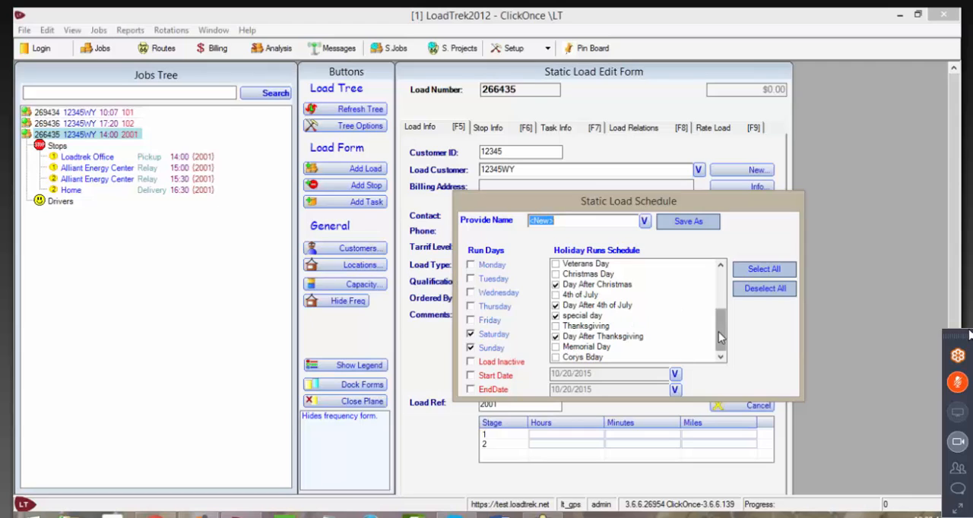
scroll(721, 338, "up", 1)
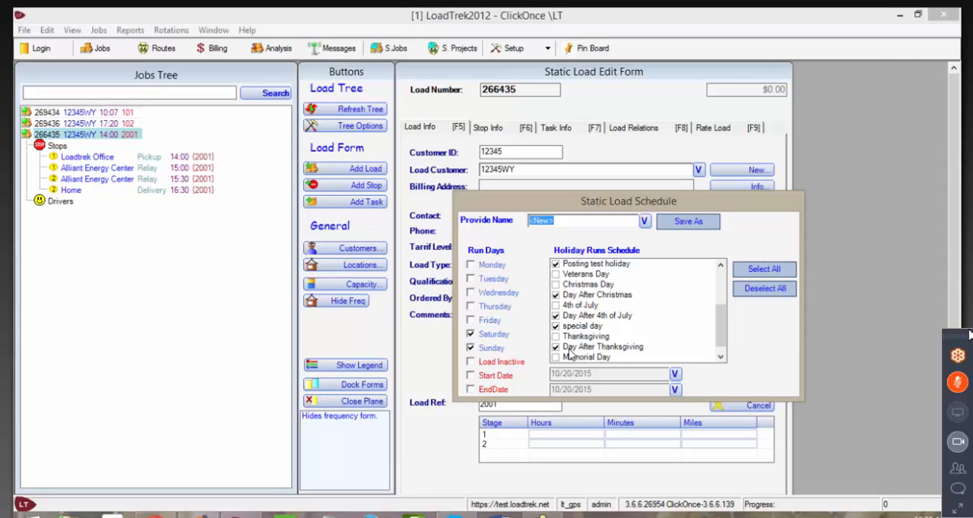
left_click(722, 278)
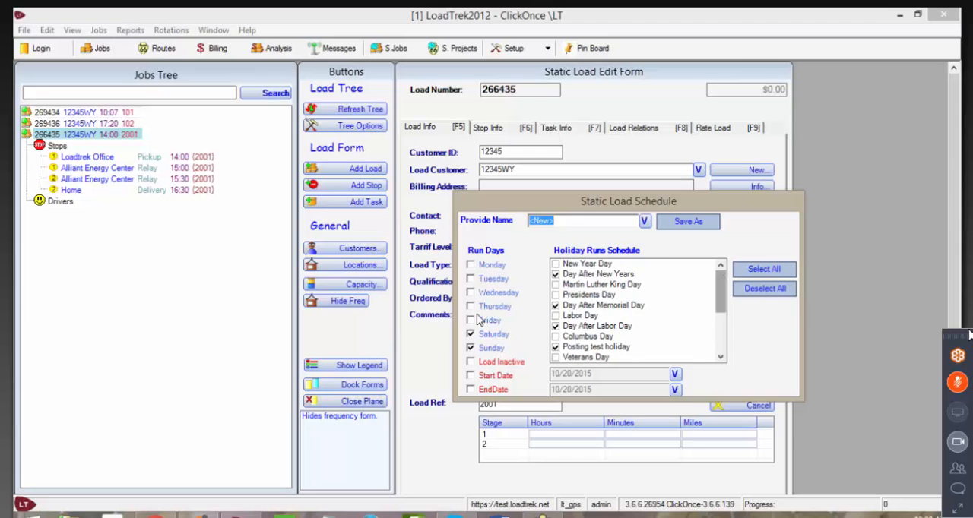
left_click(347, 302)
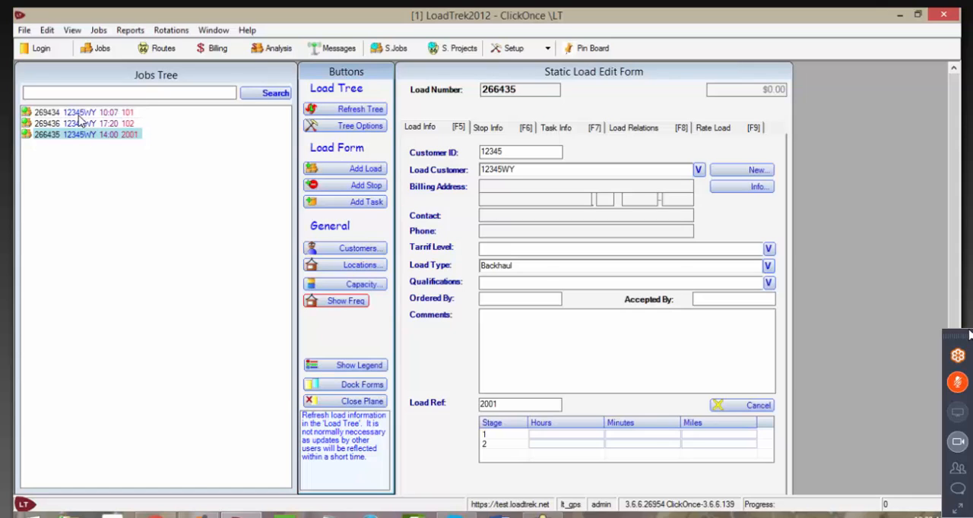
Step: Leave the static jobs for the rotation setup and add a new rotation named 1ATest
left_click(457, 54)
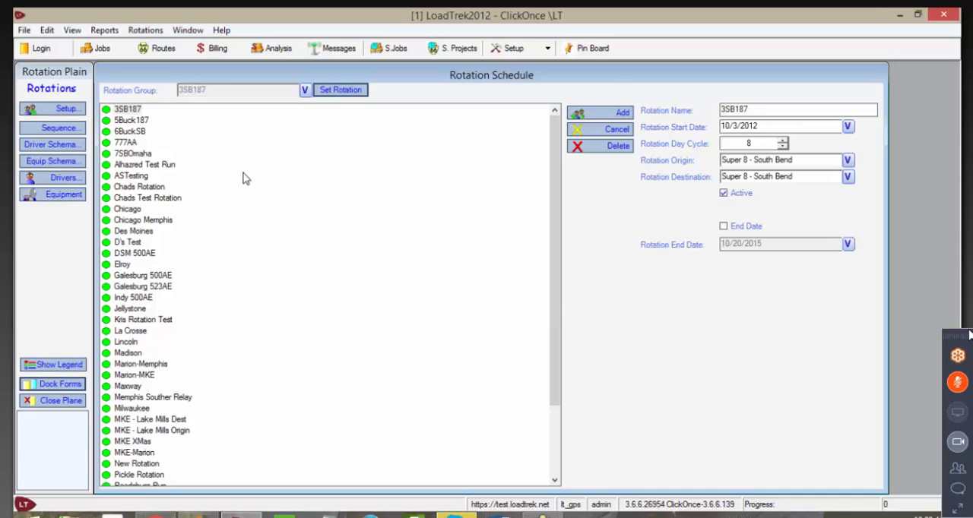
left_click(608, 116)
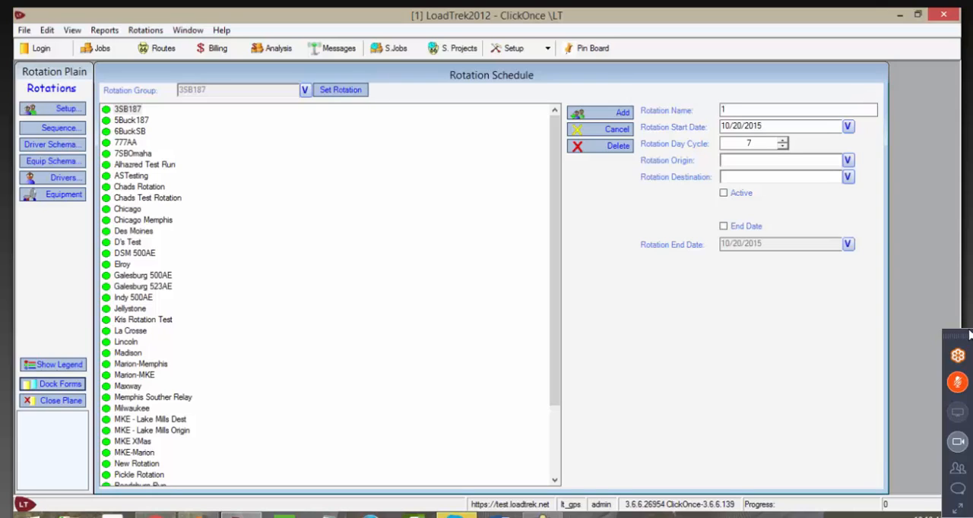
type("est")
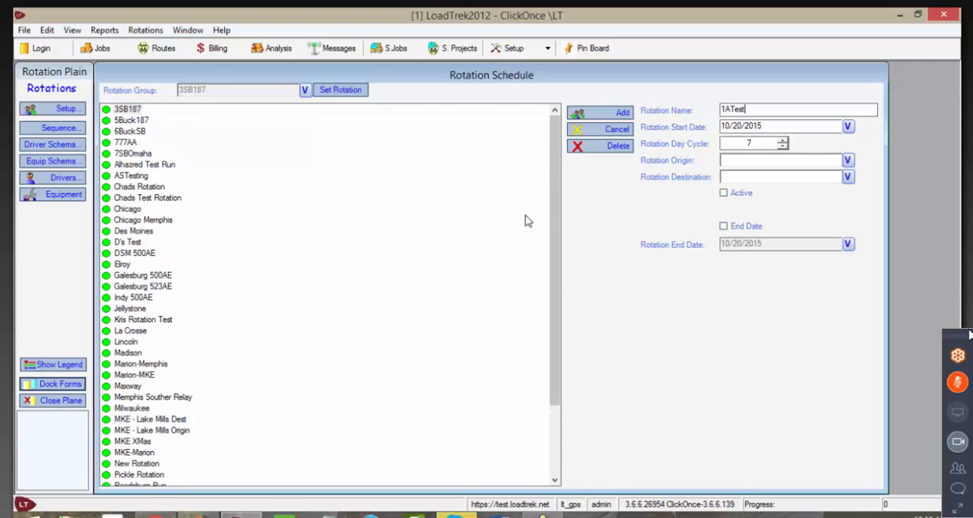
scroll(557, 256, "down", 3)
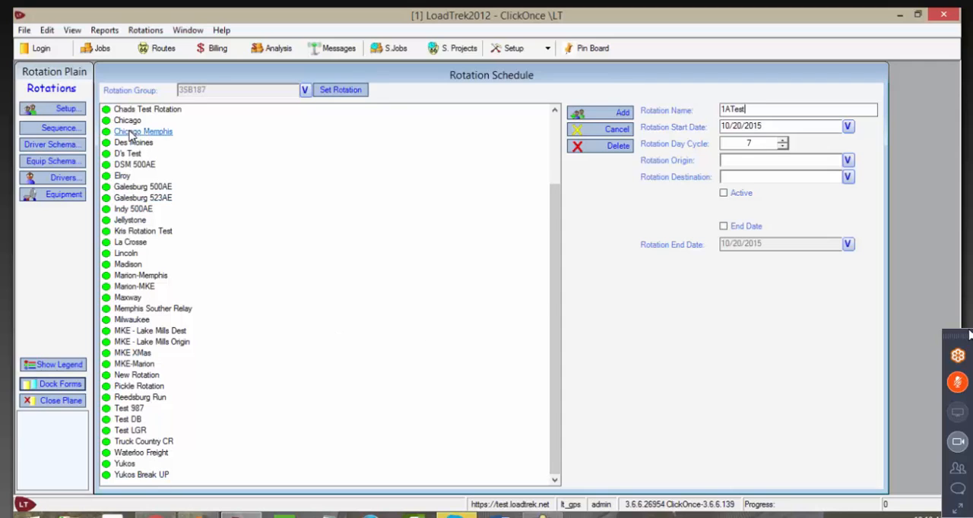
Step: Set the start date of the 1ATest rotation to 10/18/2015 and check it in the calendar
scroll(558, 321, "up", 3)
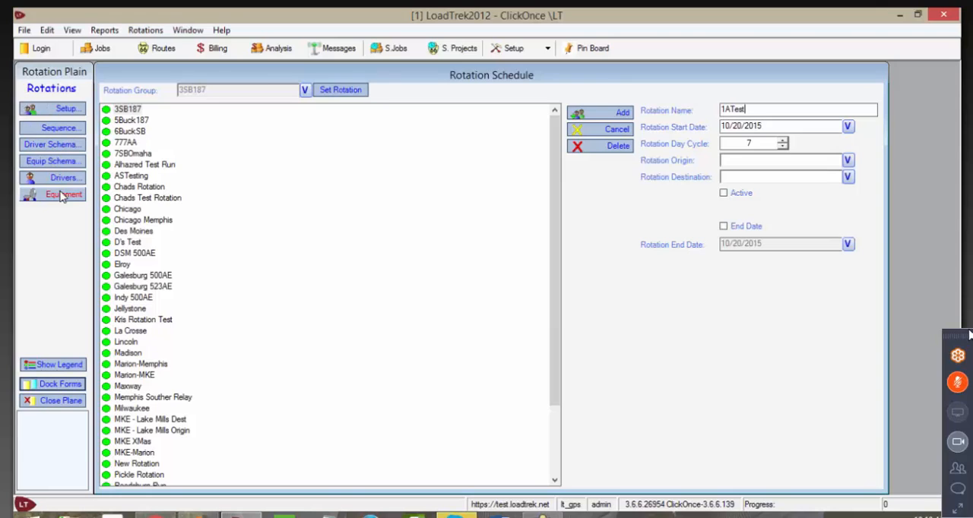
left_click(848, 127)
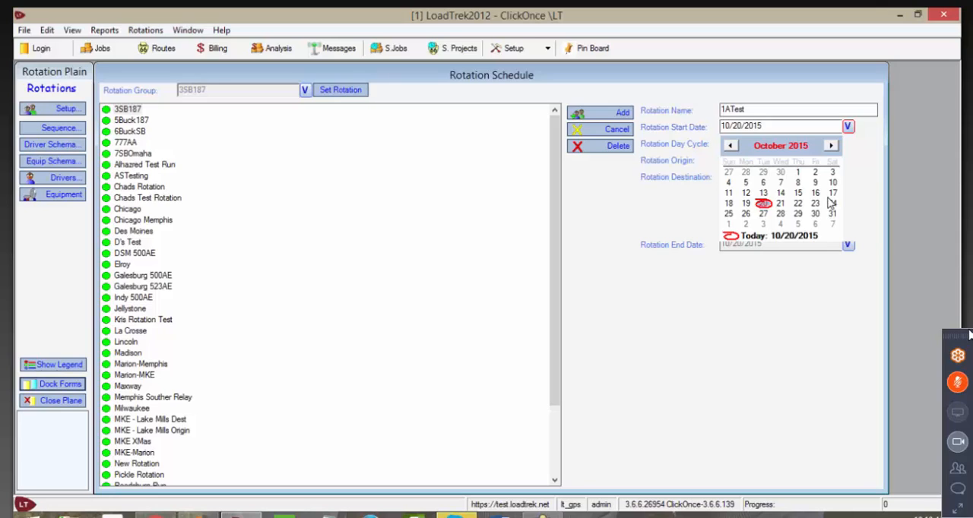
left_click(729, 206)
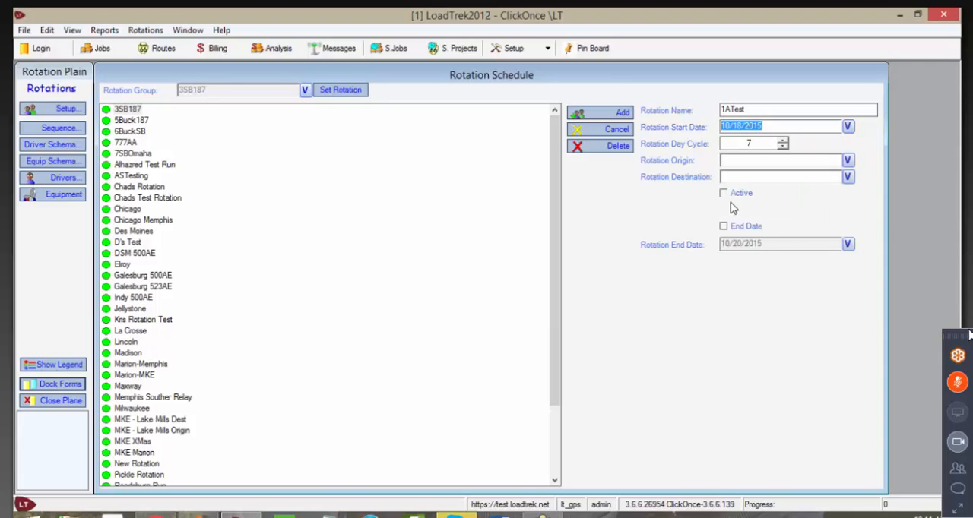
left_click(848, 127)
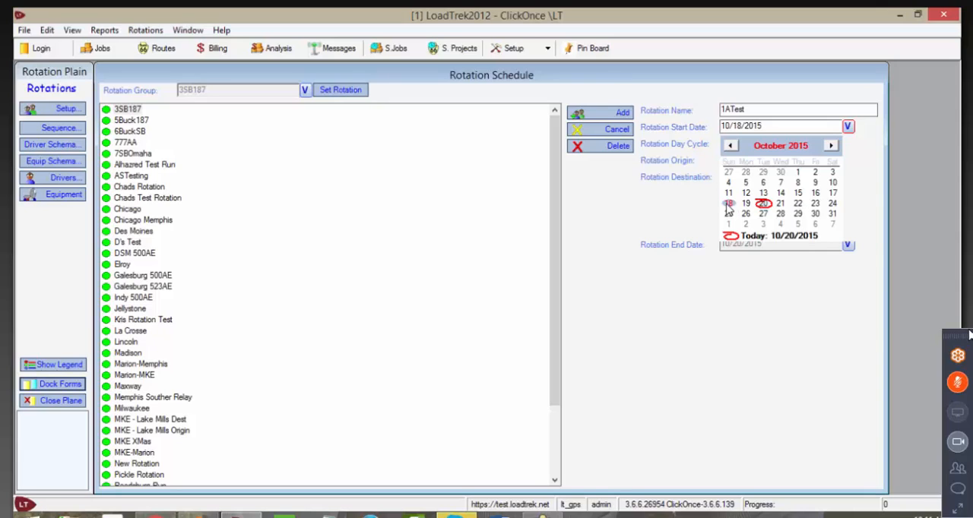
left_click(848, 128)
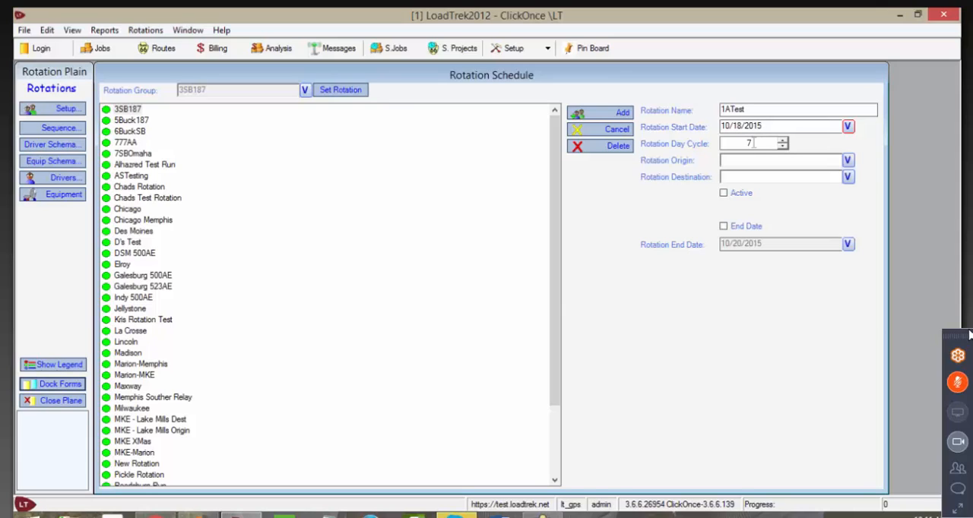
left_click(848, 127)
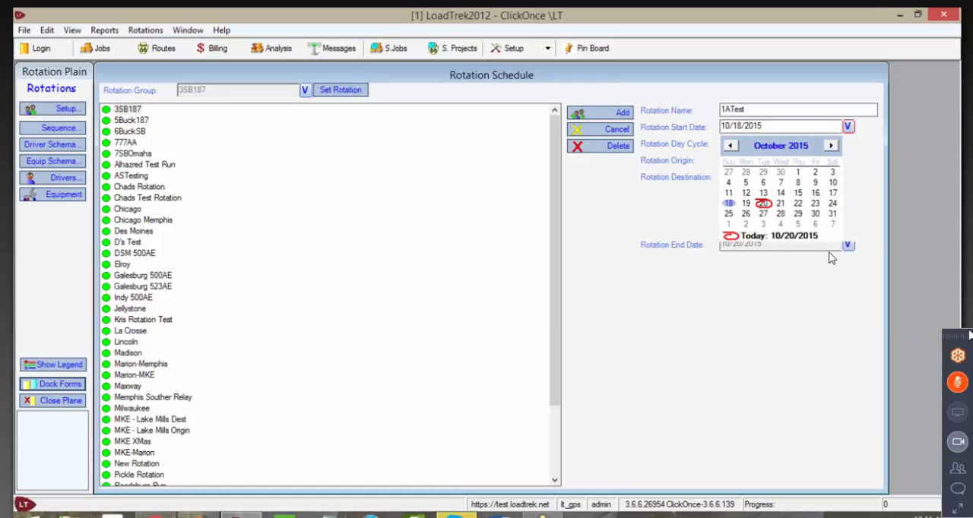
left_click(847, 126)
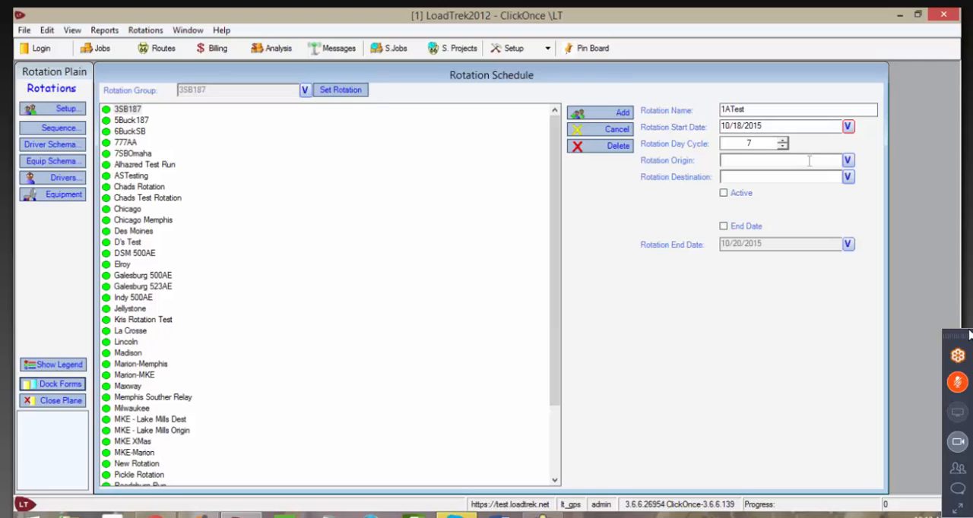
Step: Set the rotation's origin to Loadtrek Office
left_click(848, 160)
scroll(813, 205, "down", 6)
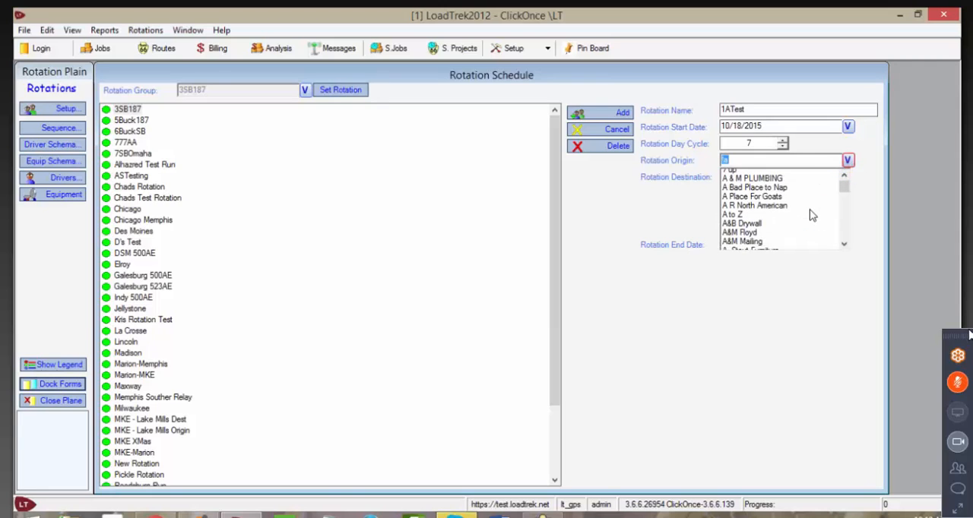
scroll(812, 215, "down", 2)
scroll(810, 213, "up", 8)
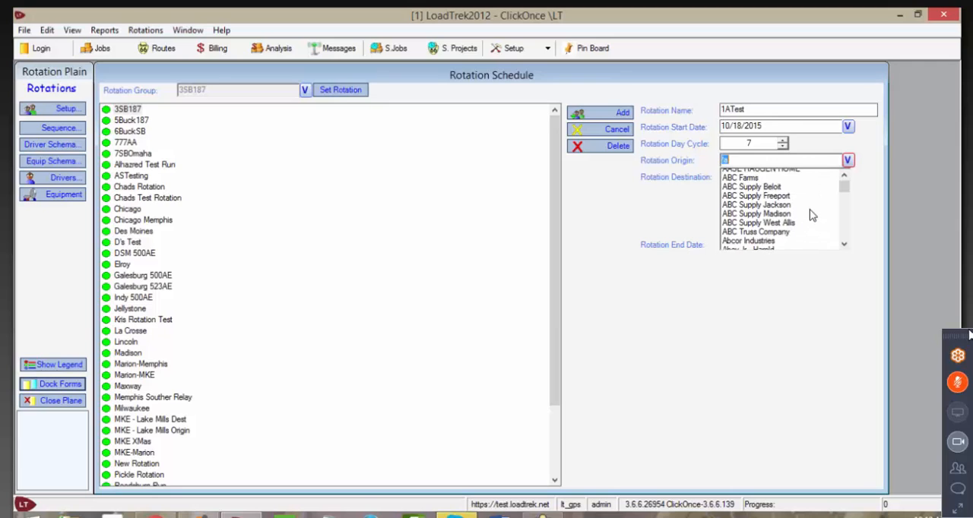
left_click(755, 162)
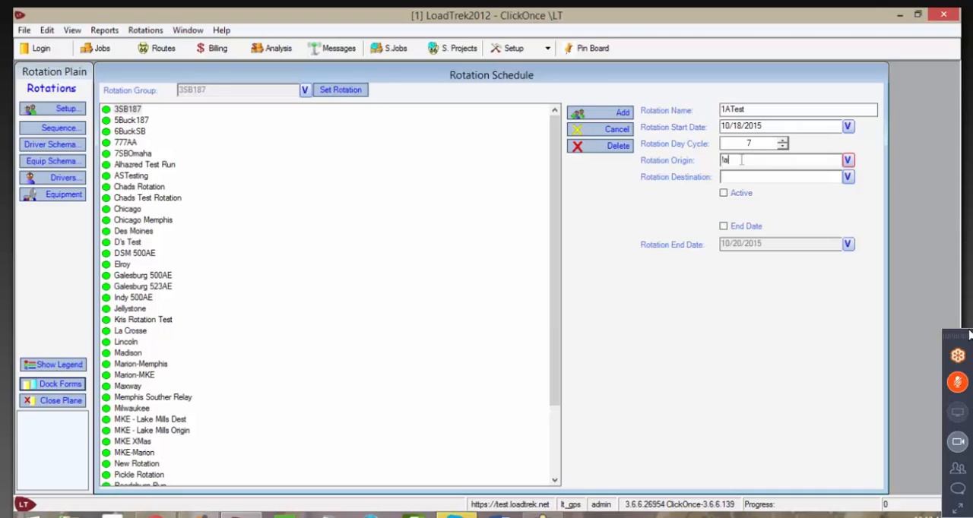
left_click_drag(742, 160, 675, 162)
type("LoadTrek")
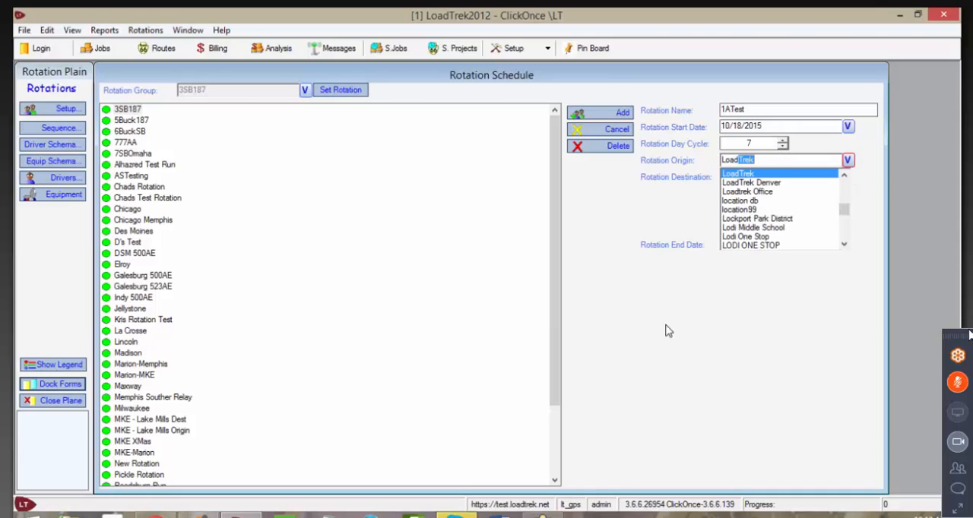
key("Down")
key("Down")
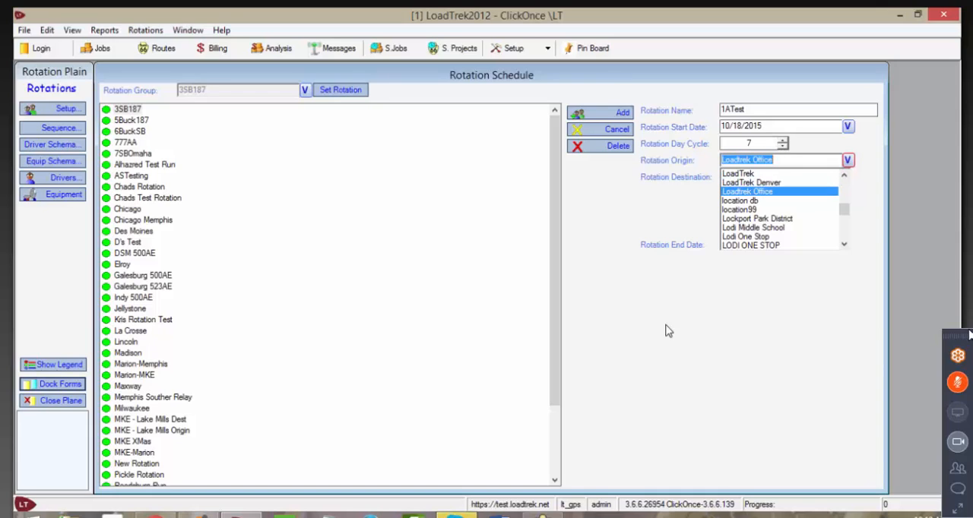
key("Return")
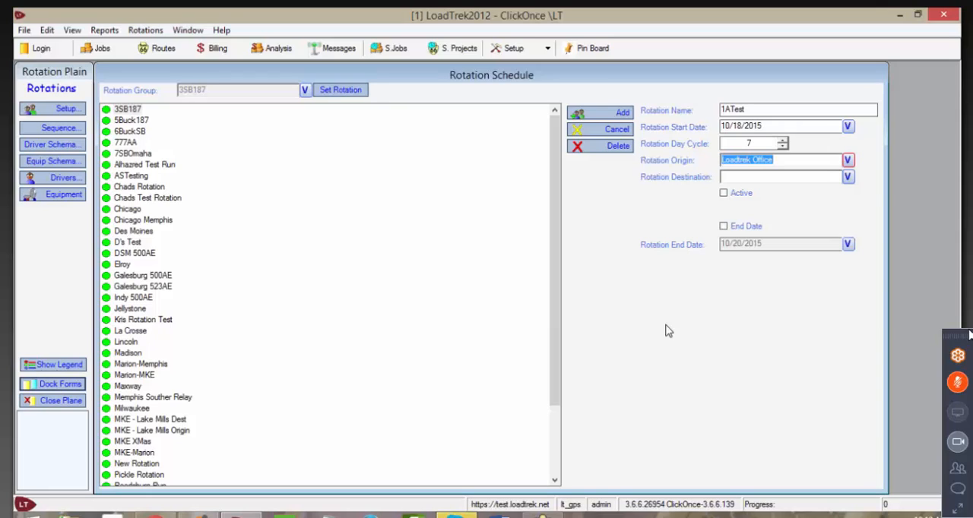
Step: Set the rotation's destination to Loadtrek Office
left_click(847, 177)
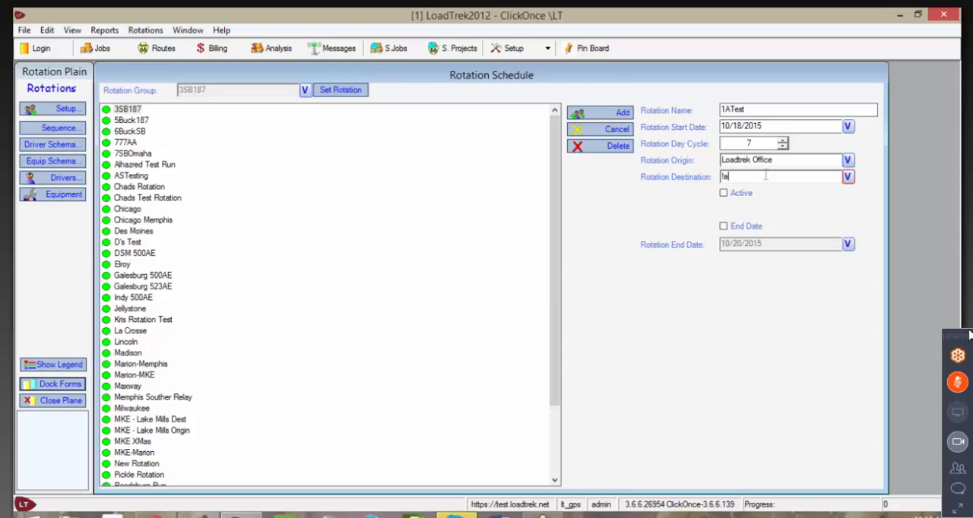
left_click_drag(762, 175, 660, 182)
type("LoadTrek")
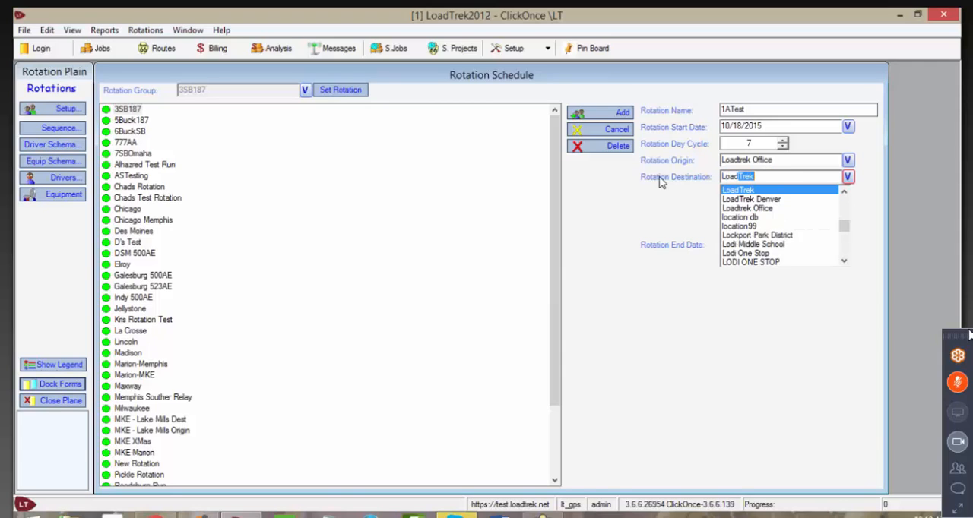
left_click(757, 208)
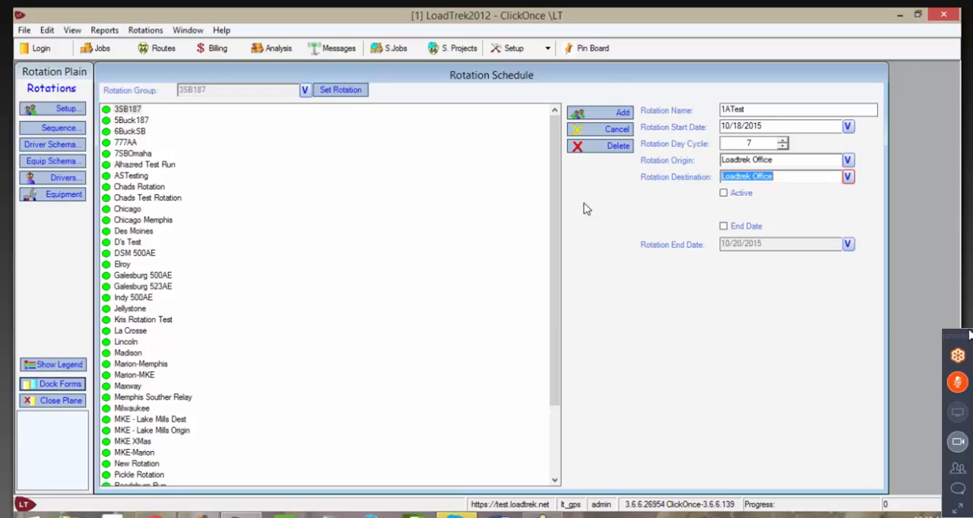
Step: Look through the locations available for the rotation's origin and destination without choosing a different one
left_click(847, 160)
scroll(790, 212, "down", 10)
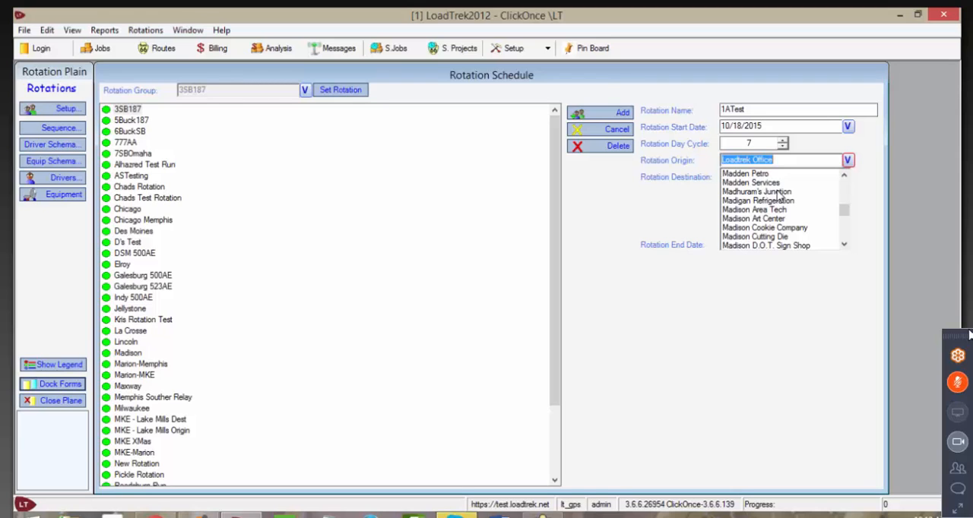
scroll(783, 199, "up", 5)
scroll(783, 201, "up", 6)
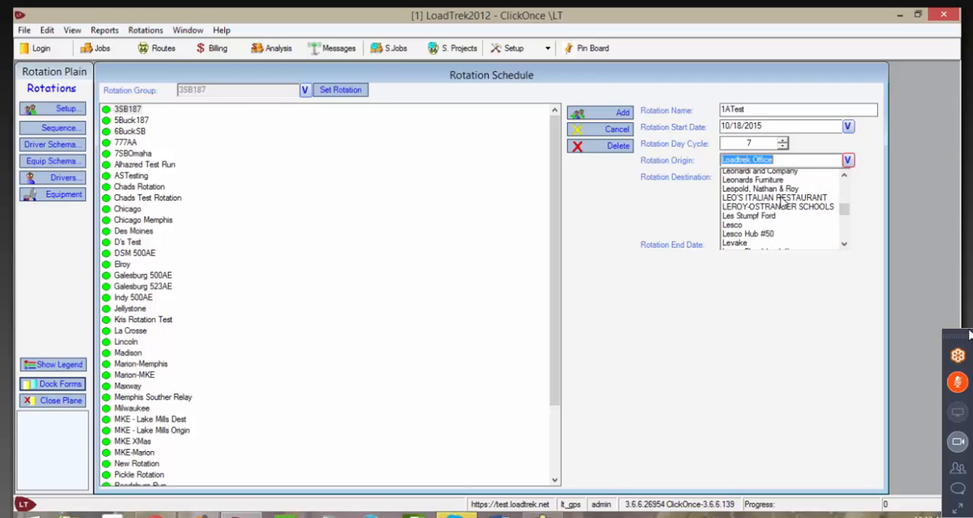
left_click_drag(844, 206, 846, 182)
left_click(848, 161)
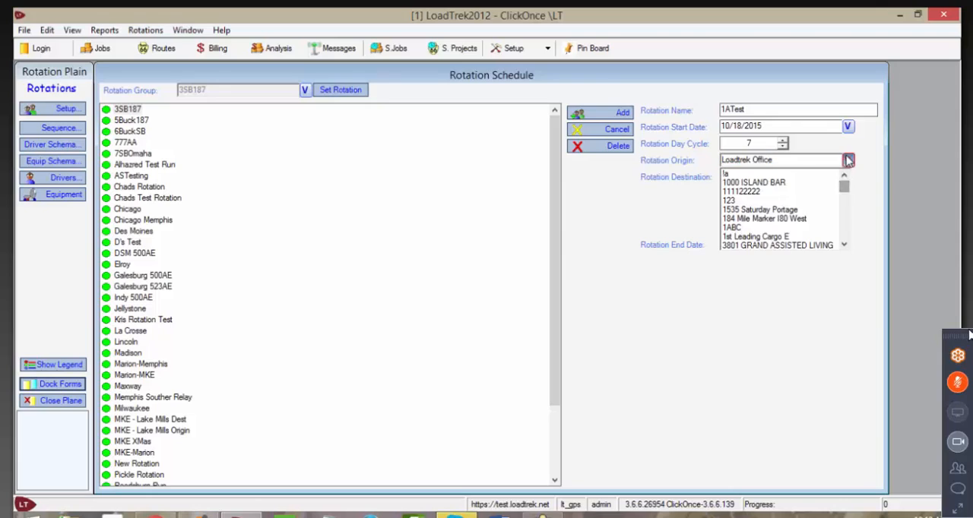
left_click(847, 177)
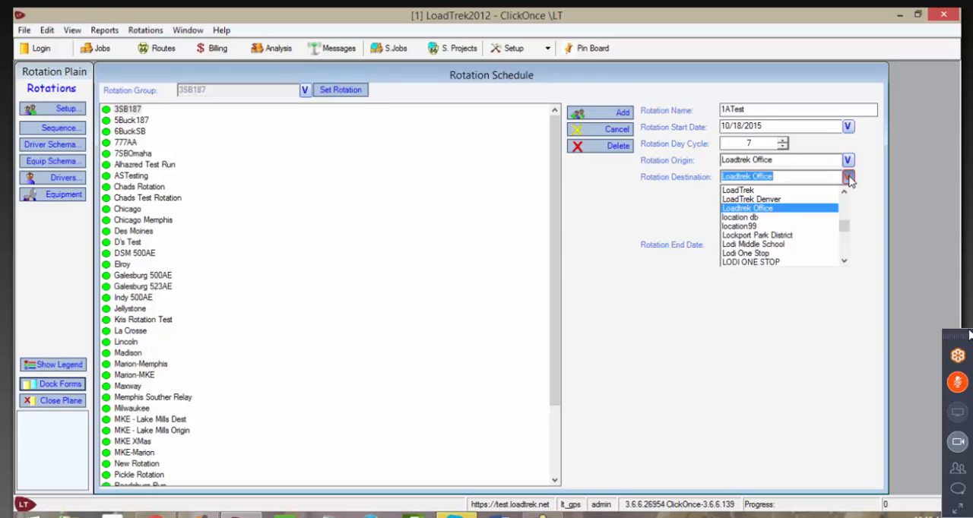
left_click(849, 177)
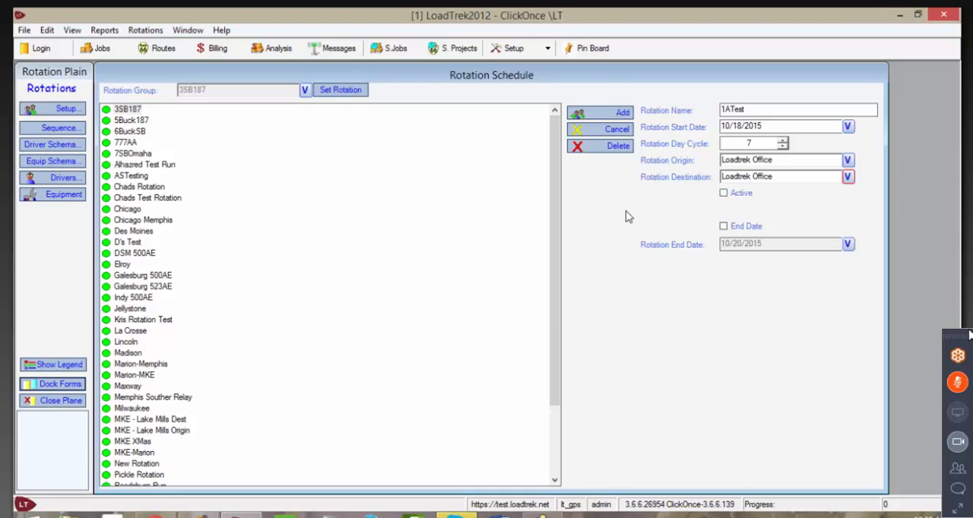
Step: Mark the rotation as active, look at the optional end date calendar, and leave the end date off
left_click(723, 194)
left_click(723, 226)
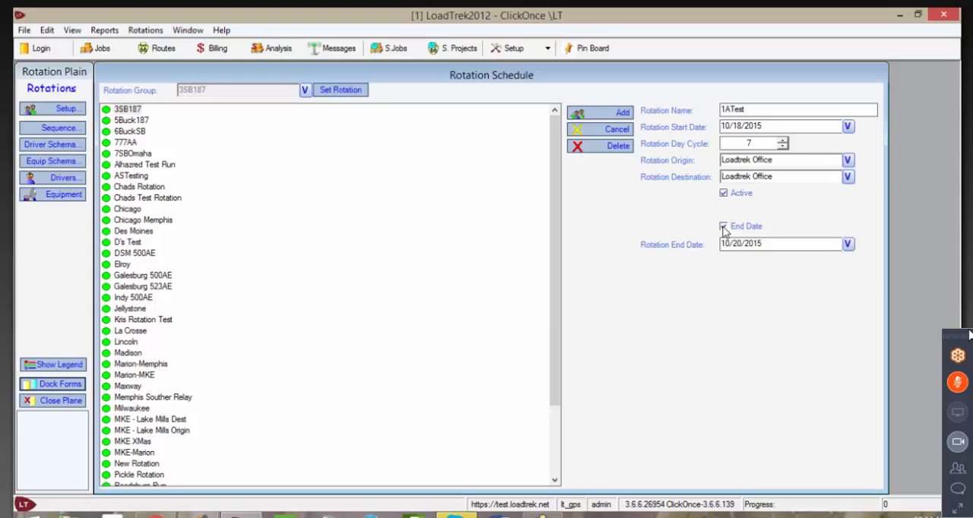
left_click(847, 244)
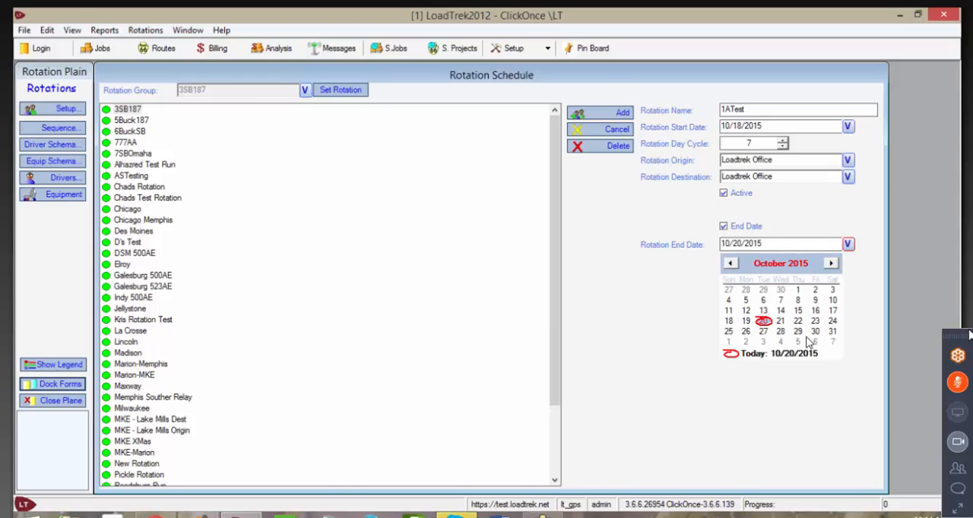
left_click(847, 244)
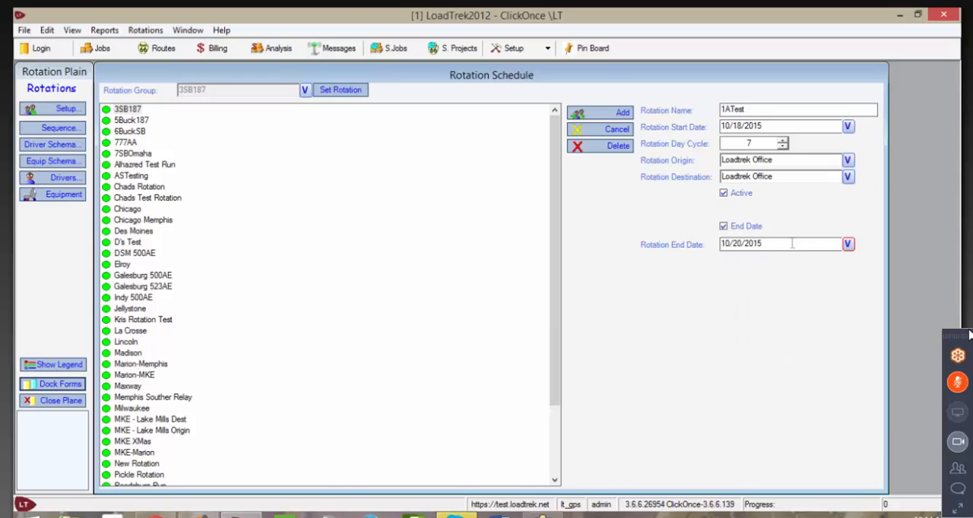
left_click(722, 226)
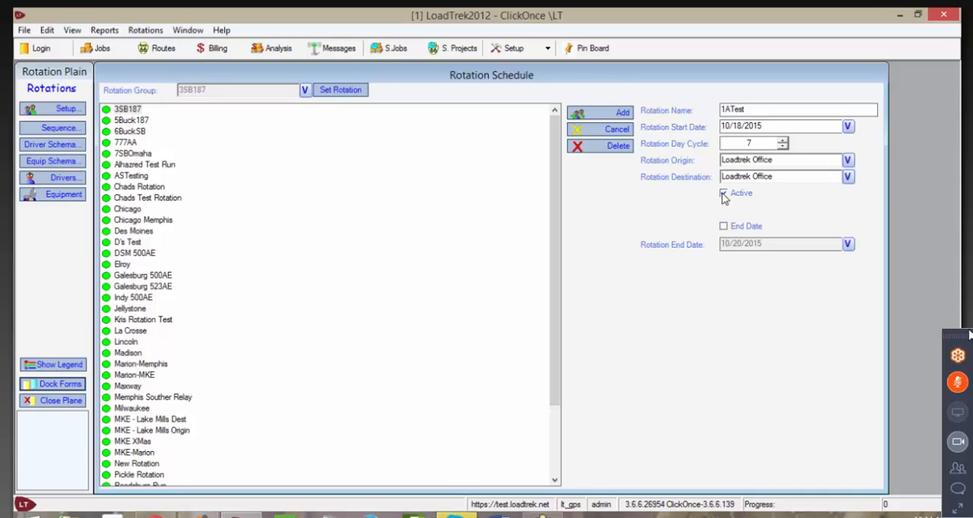
left_click(724, 194)
left_click(723, 195)
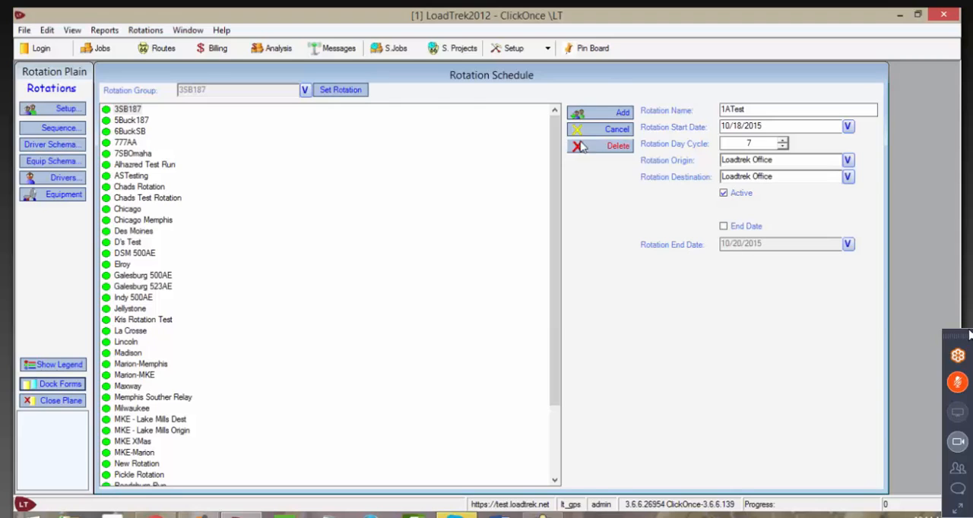
Step: Add the rotation to the rotation list, then locate 1ATest there and select it
scroll(313, 261, "down", 3)
left_click(312, 255)
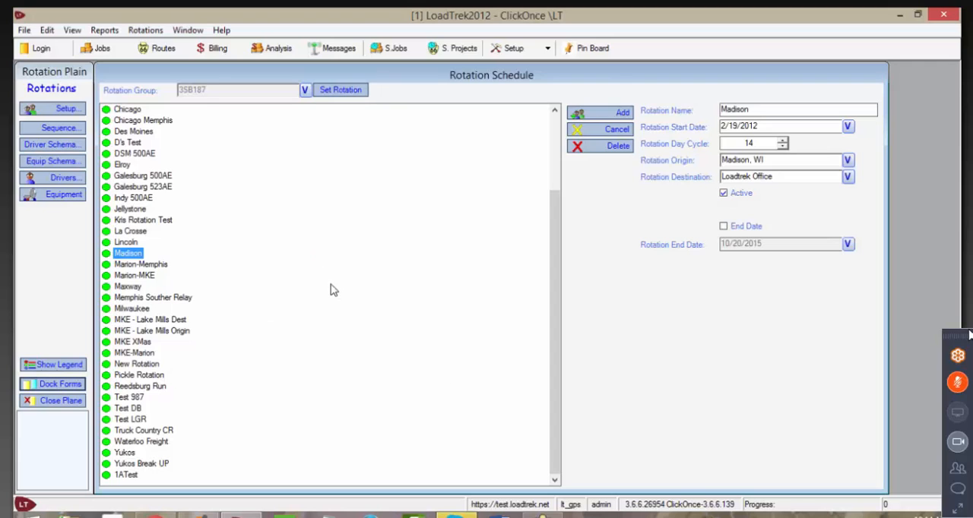
scroll(288, 205, "up", 3)
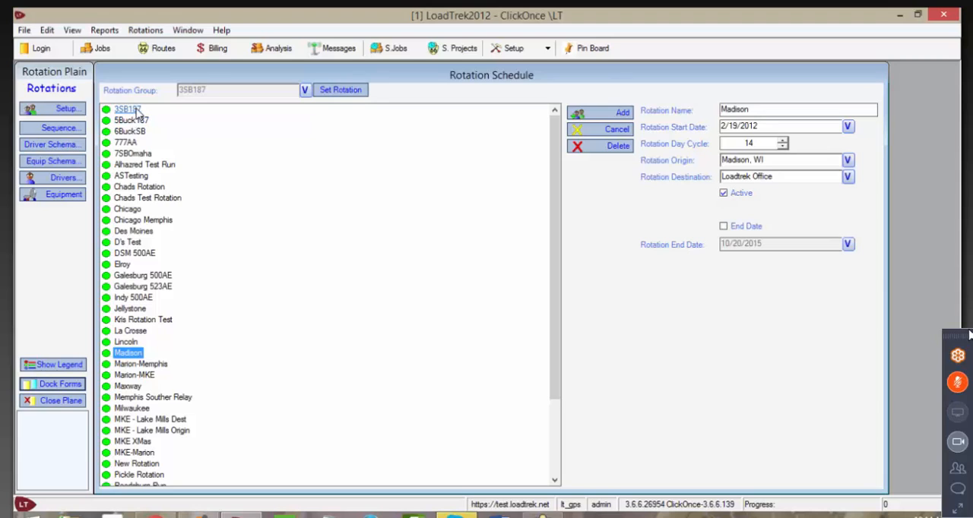
scroll(272, 374, "down", 3)
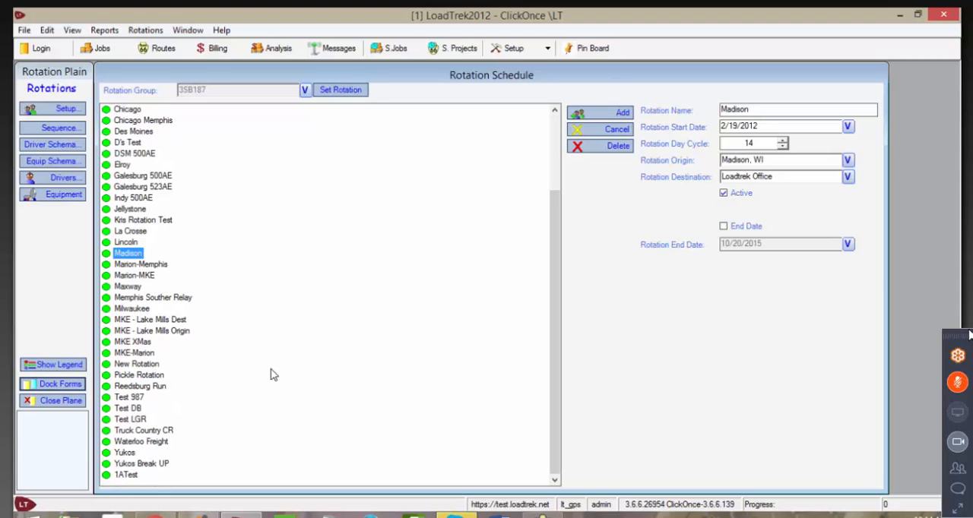
left_click(126, 475)
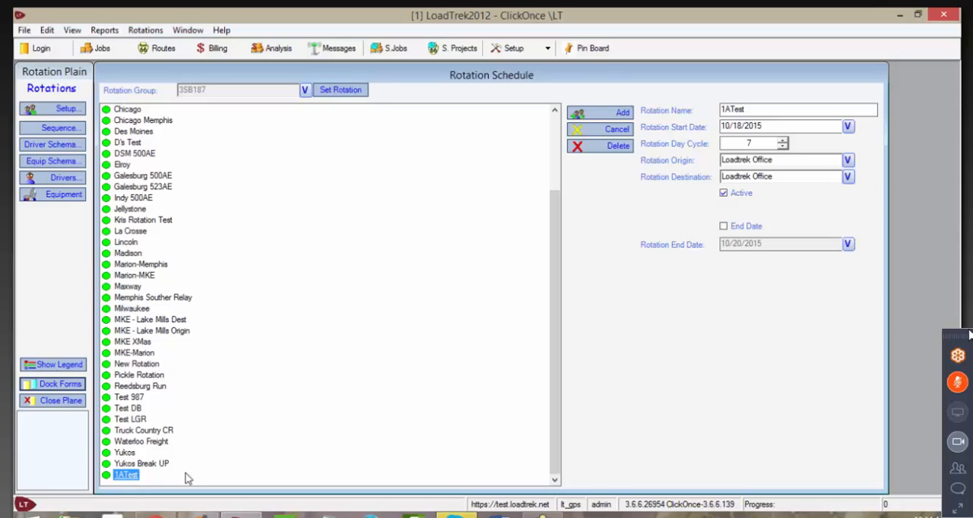
Step: Reload the rotation list by switching to the static jobs and back, and select the 1ATest rotation
left_click(396, 47)
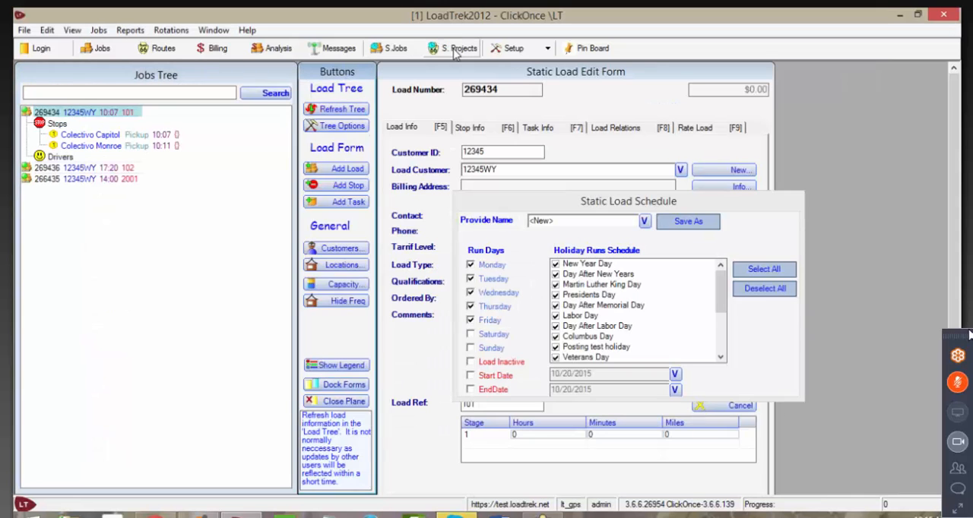
left_click(455, 50)
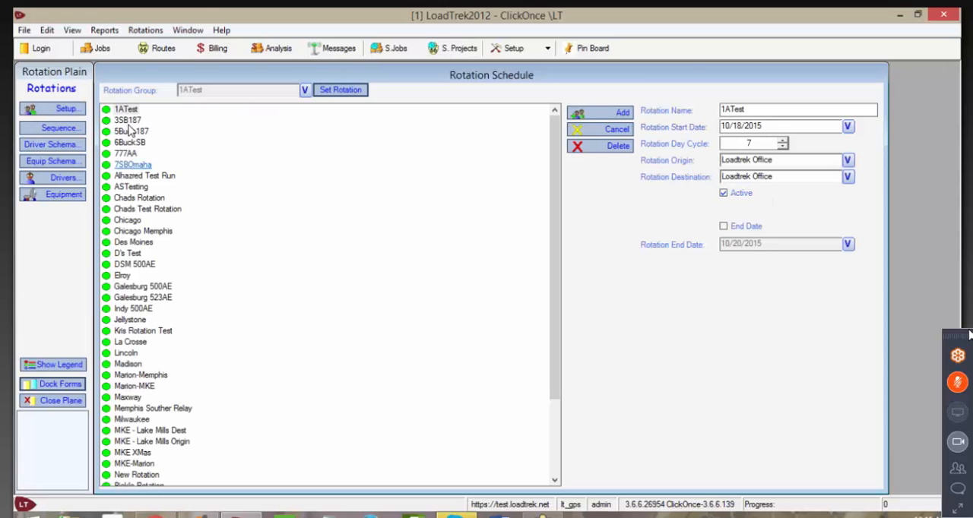
left_click(126, 110)
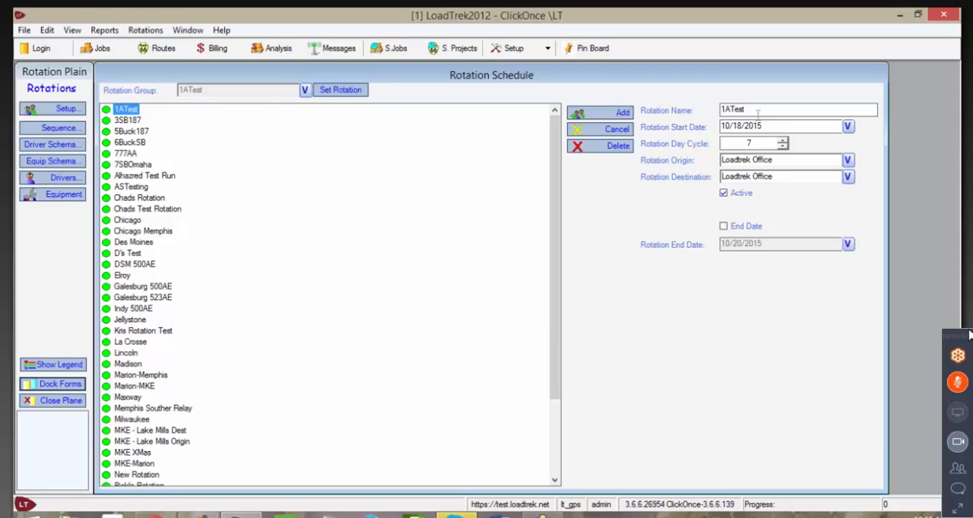
Step: Open the load sequence for the 1ATest rotation and add load 269434 to it from its Colectivo Capitol stop
left_click(57, 128)
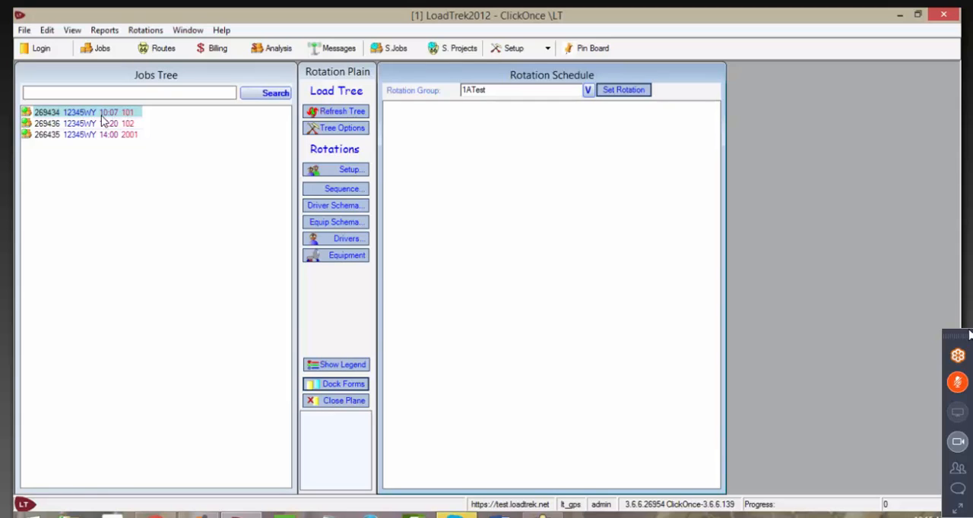
double_click(88, 112)
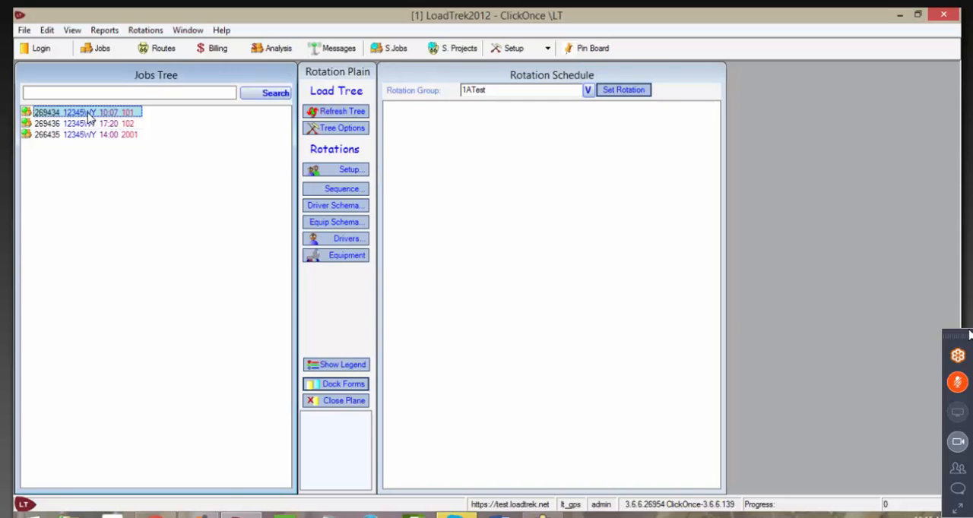
double_click(88, 112)
double_click(89, 114)
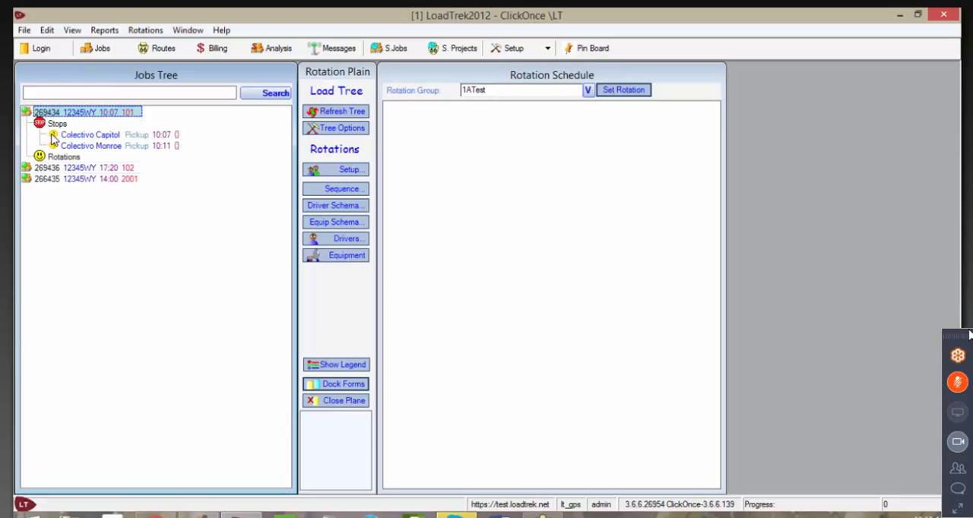
left_click_drag(54, 139, 417, 119)
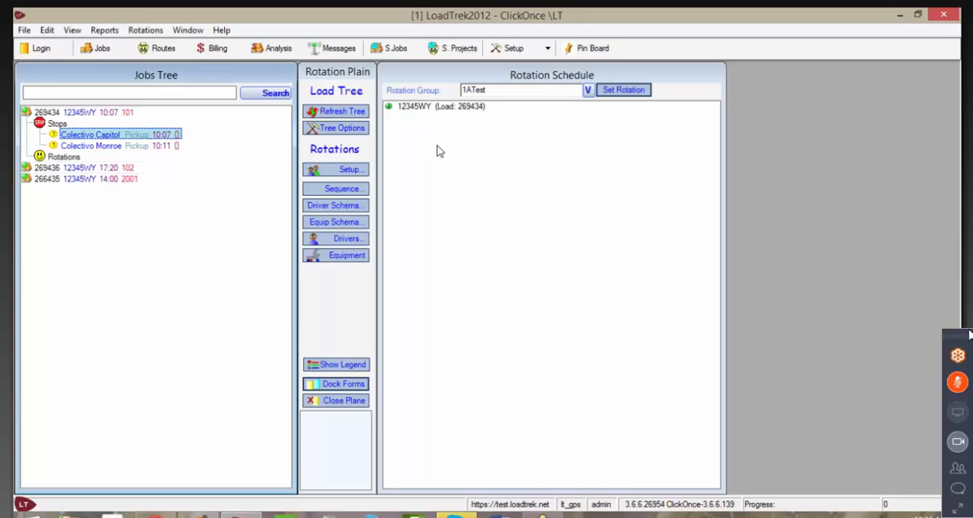
Step: Name the segment for load 269434 in the rotation schedule T101
double_click(439, 107)
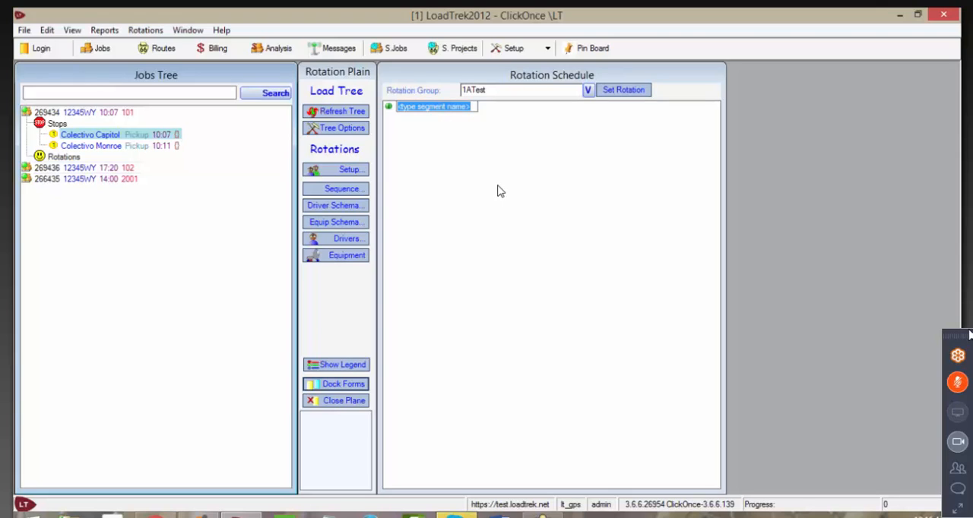
type("Tr")
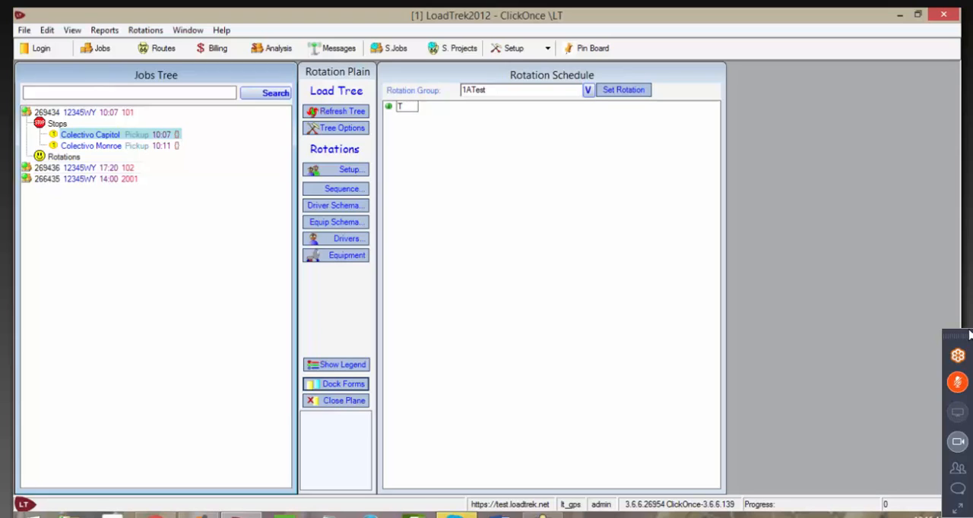
type("01")
Step: Try to add load 269436 to the 1ATest sequence from its Overture Parking stop
double_click(74, 169)
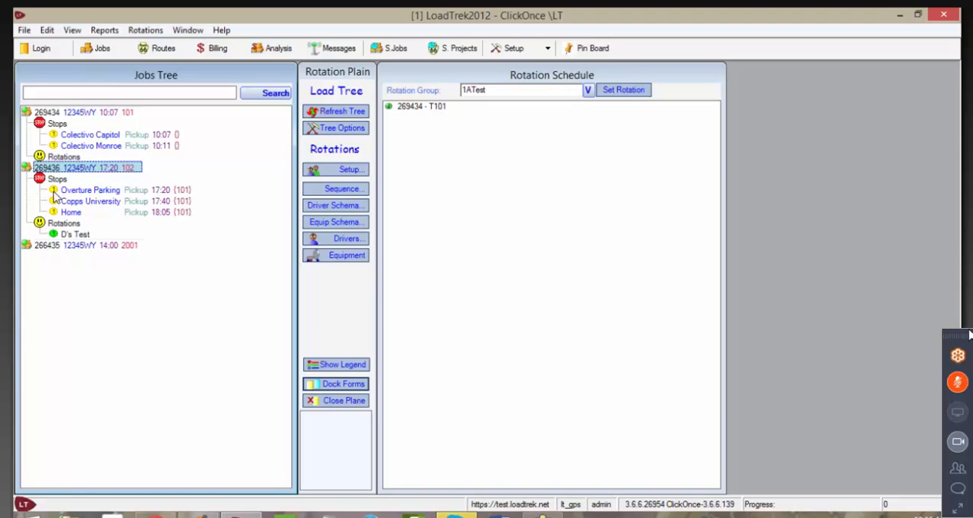
left_click_drag(58, 196, 417, 145)
left_click_drag(58, 196, 418, 152)
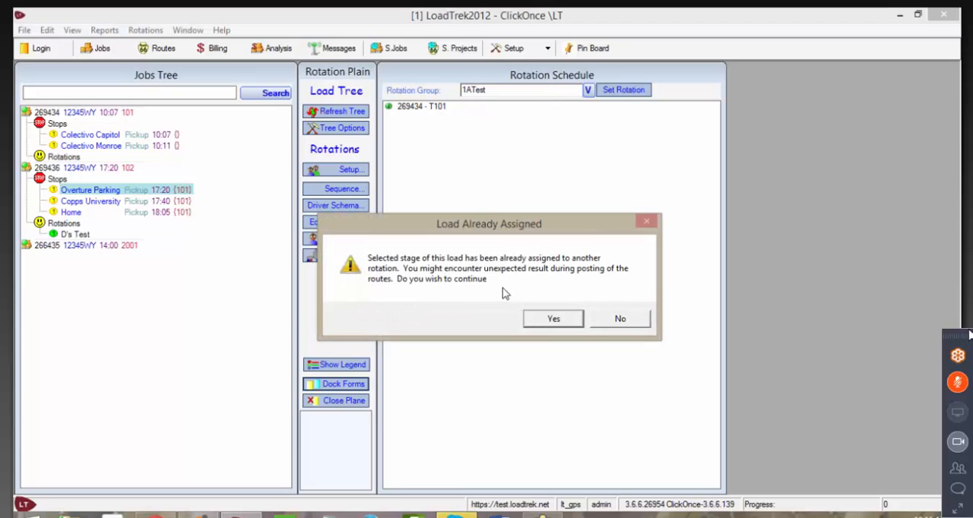
left_click(612, 323)
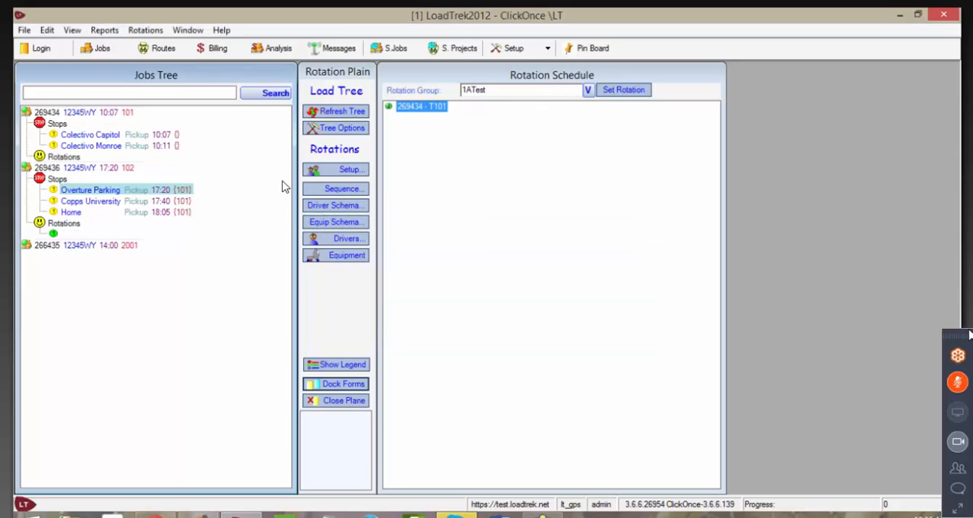
Step: Set the rotation group to D's Test and remove its 12345WY segments 102 and 101 from the schedule
left_click(588, 91)
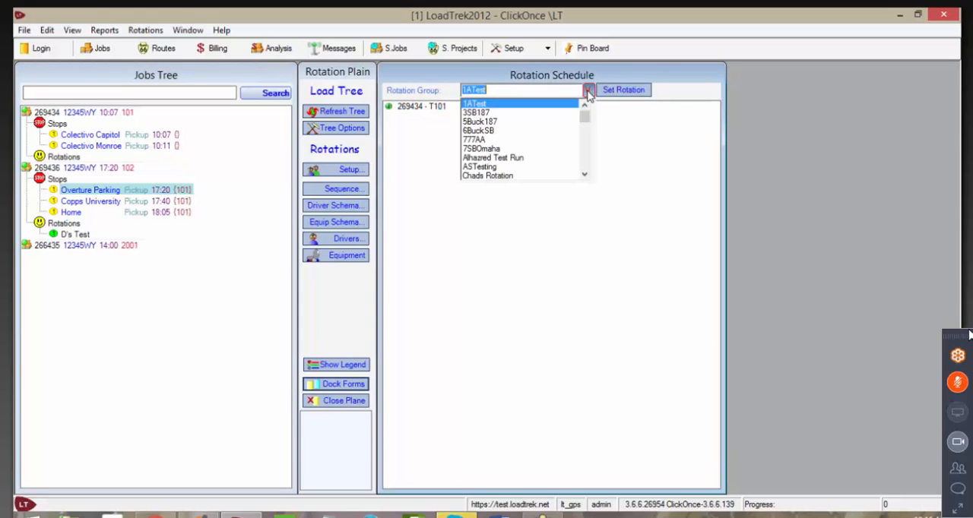
scroll(585, 166, "down", 2)
scroll(585, 166, "down", 3)
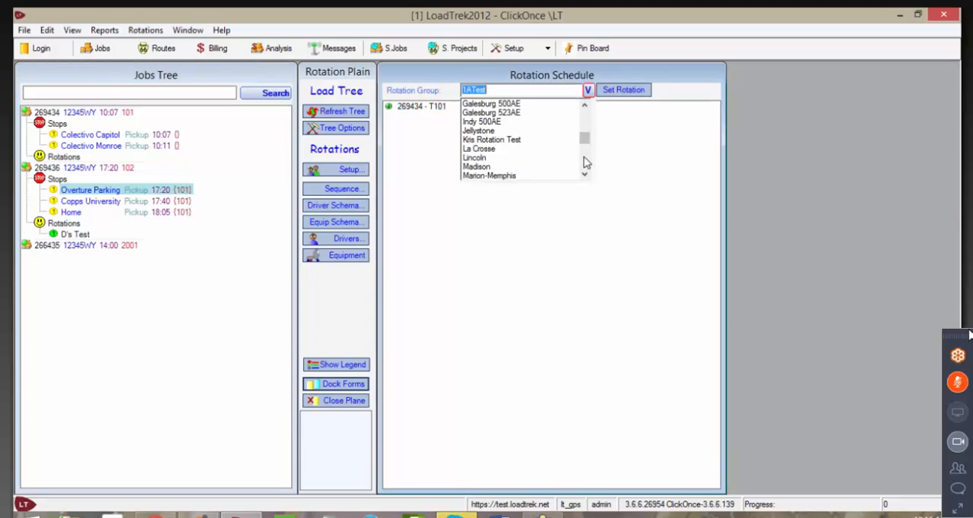
scroll(585, 166, "up", 3)
left_click(475, 149)
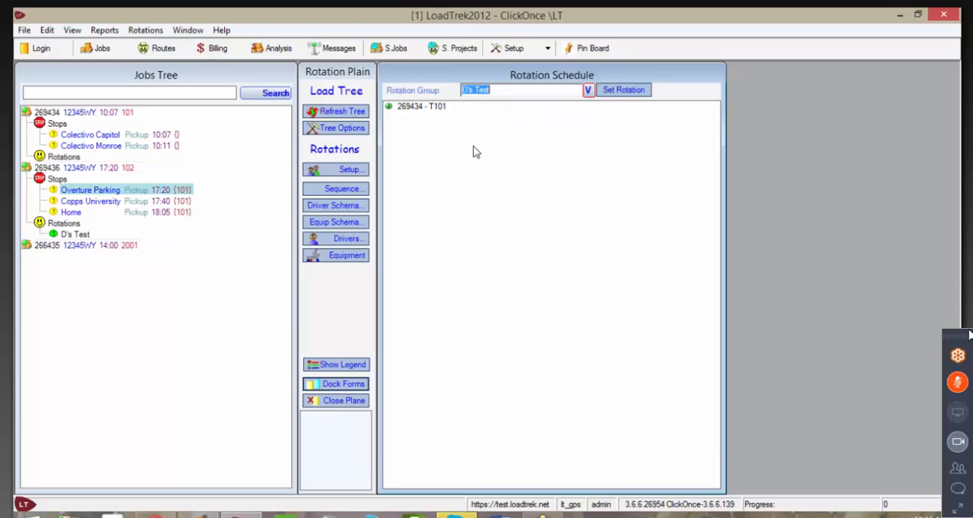
left_click(611, 90)
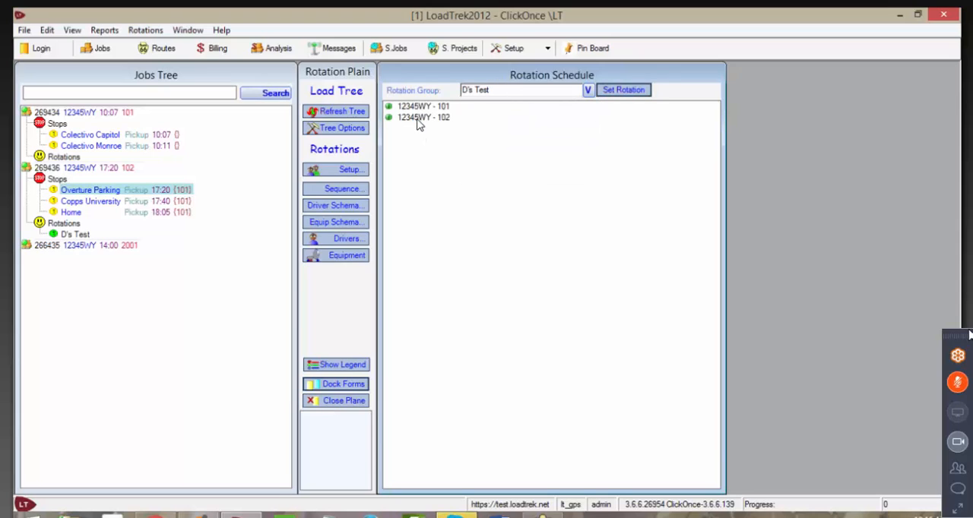
left_click_drag(414, 121, 704, 105)
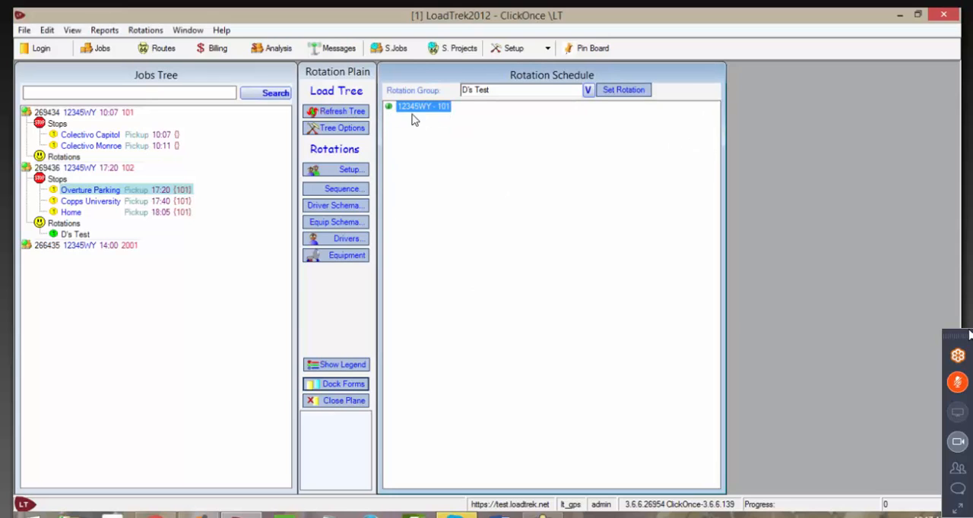
left_click(126, 248)
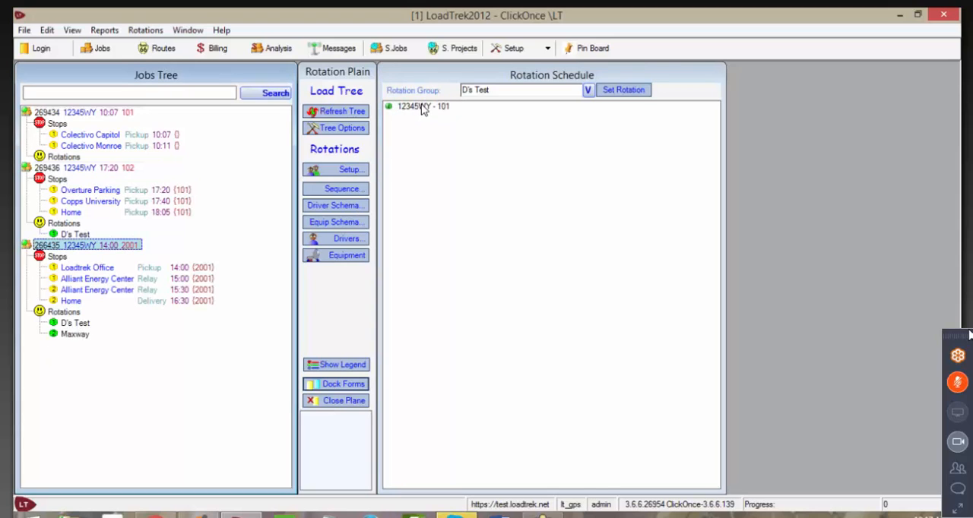
left_click_drag(424, 109, 704, 107)
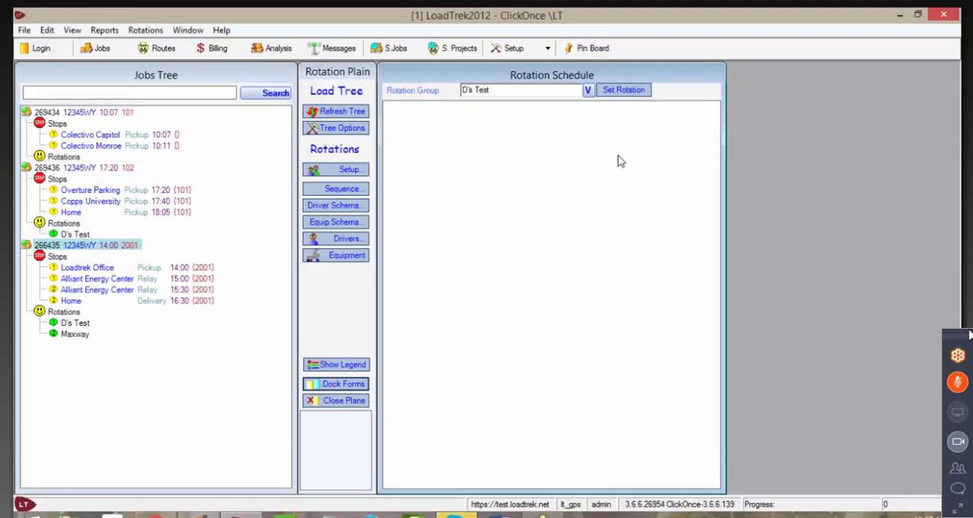
Step: Refresh the jobs tree and expand loads 269436 and 266435 to check which rotations they are still assigned to
left_click(341, 112)
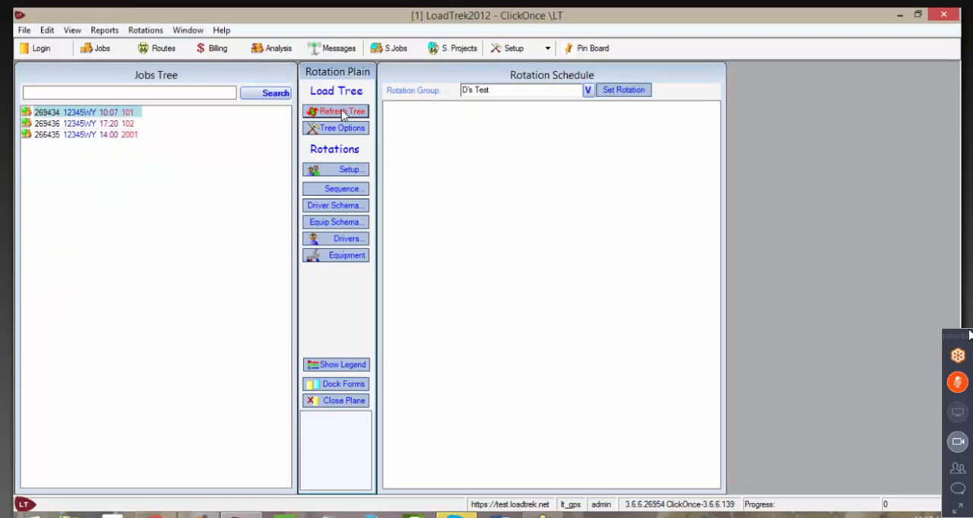
left_click(106, 125)
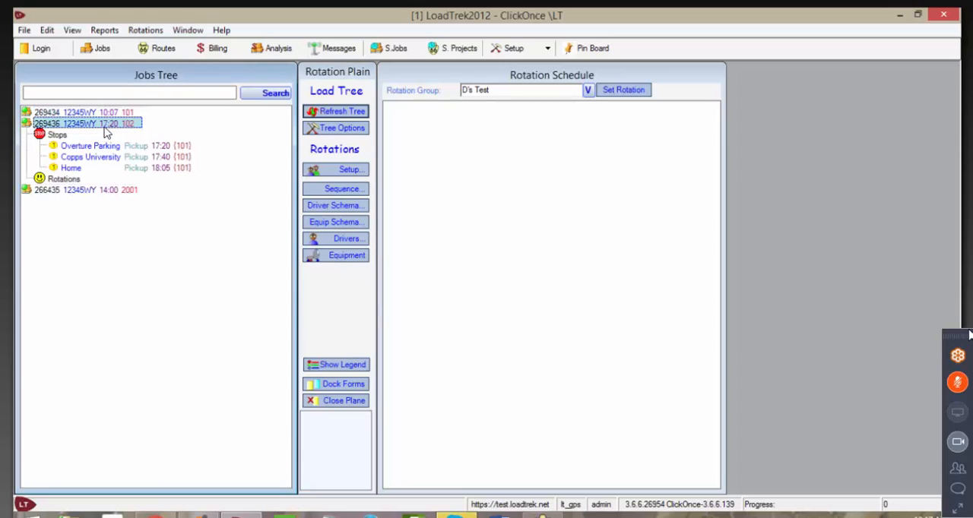
left_click(82, 190)
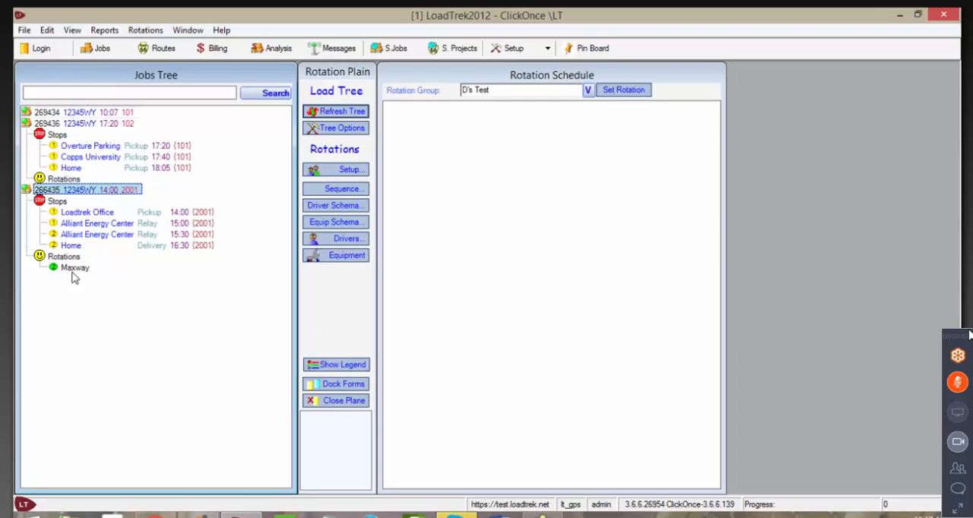
Step: Set the rotation group to Maxway and remove its Maxway_2 and Maxway_1 segments from the schedule
left_click(522, 101)
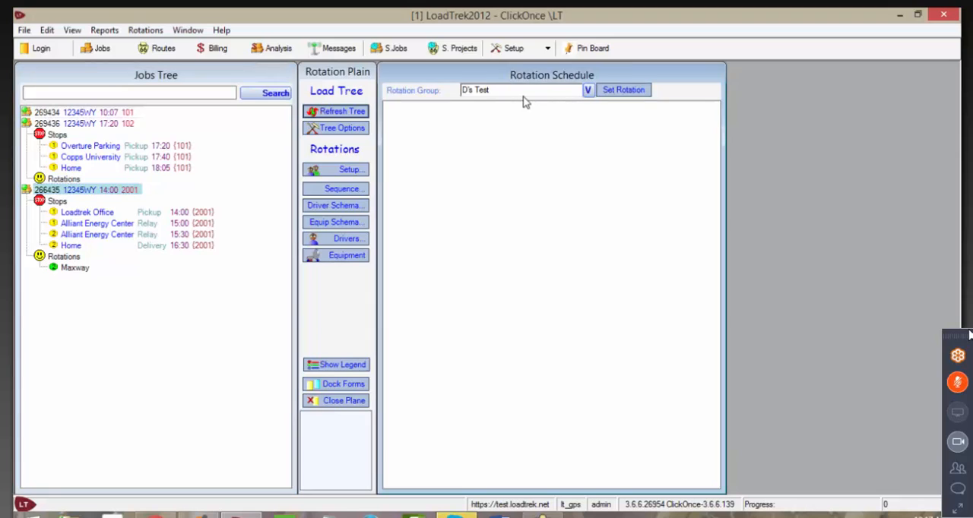
type("Maxway")
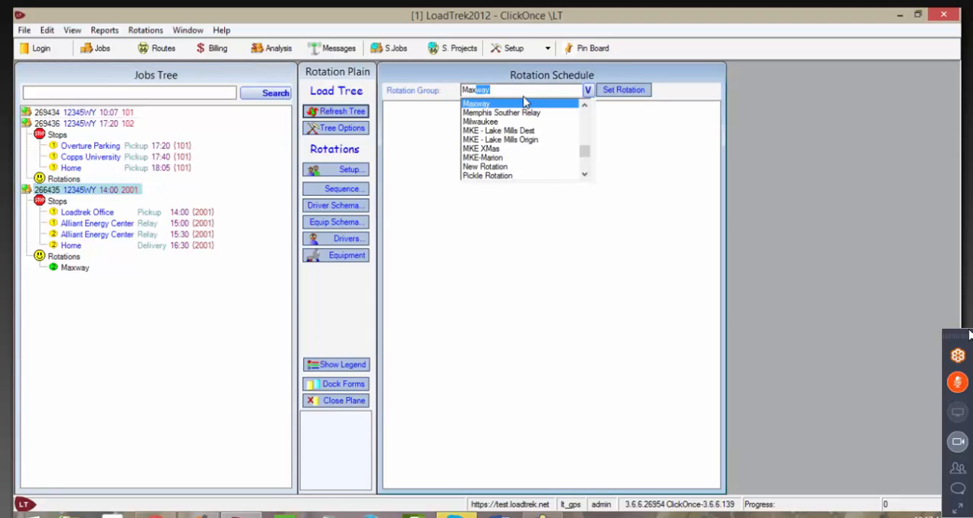
left_click(497, 104)
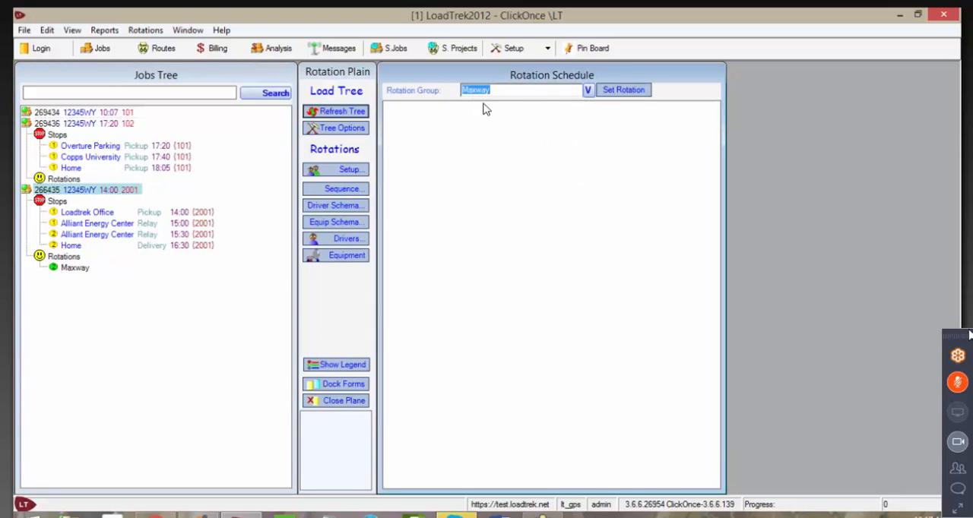
left_click(621, 90)
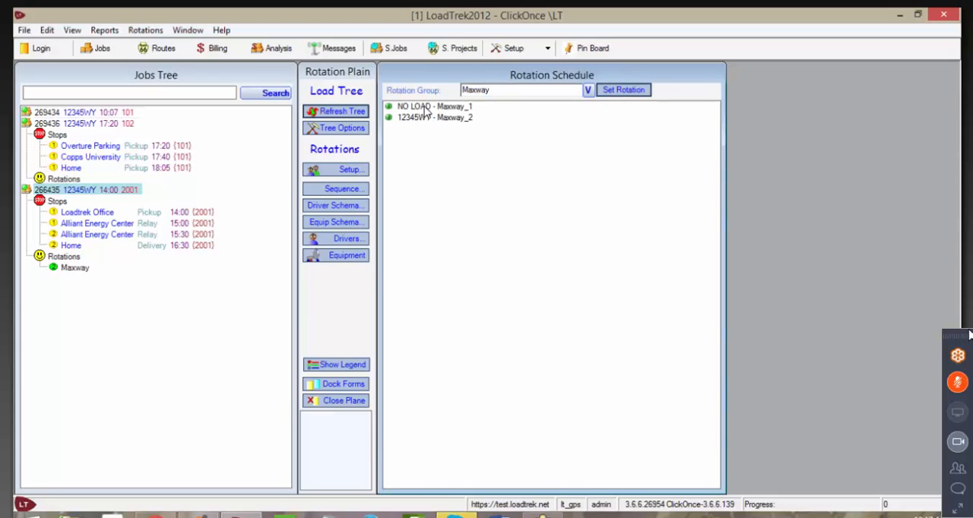
left_click(419, 119)
left_click_drag(419, 119, 706, 106)
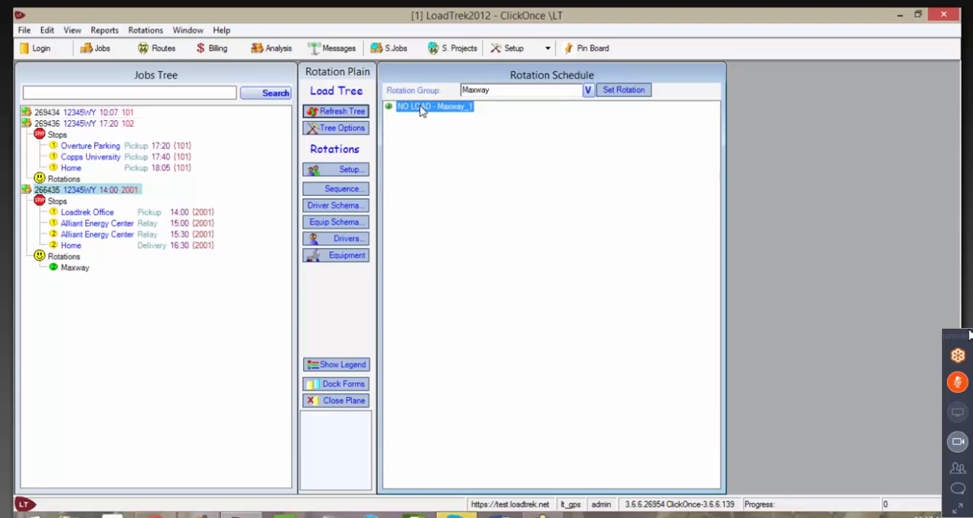
left_click_drag(419, 105, 699, 113)
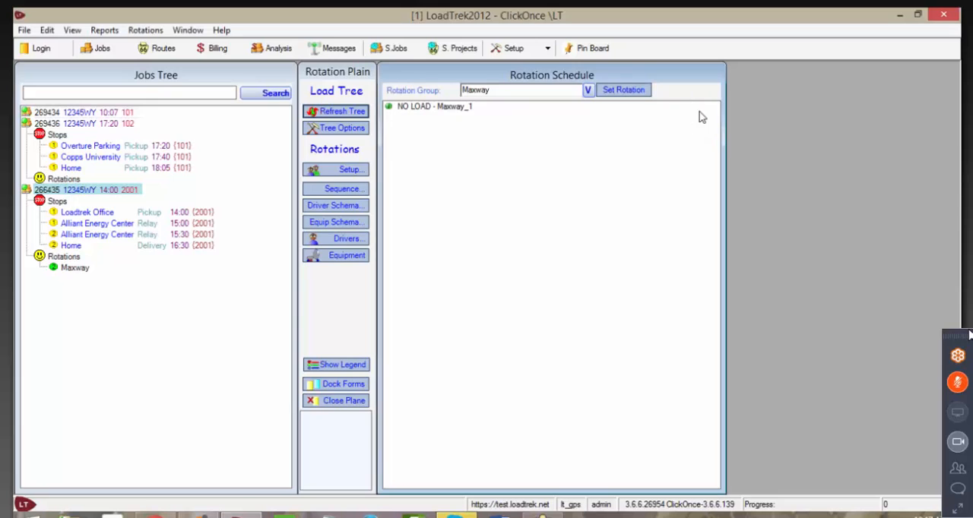
Step: Refresh the jobs tree again and expand all three loads to check their rotation assignments
left_click(341, 111)
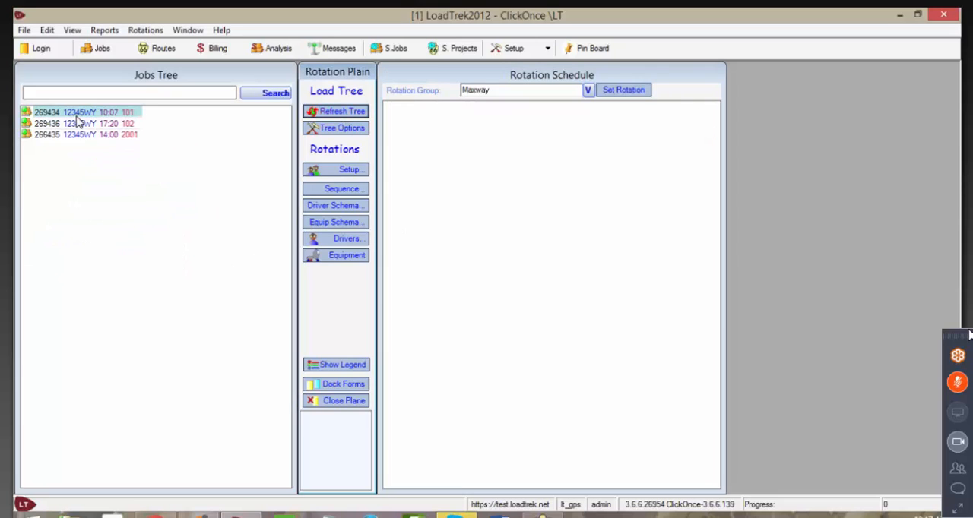
left_click(81, 178)
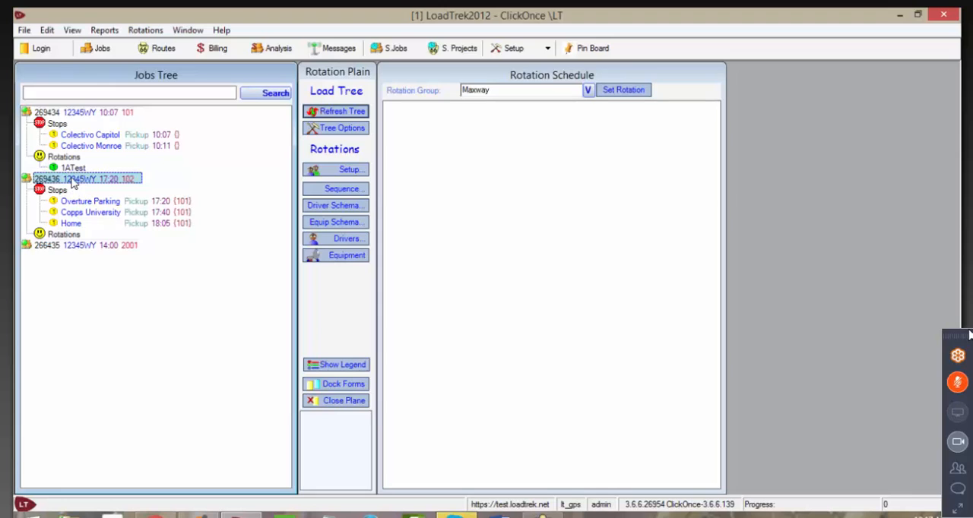
left_click(86, 248)
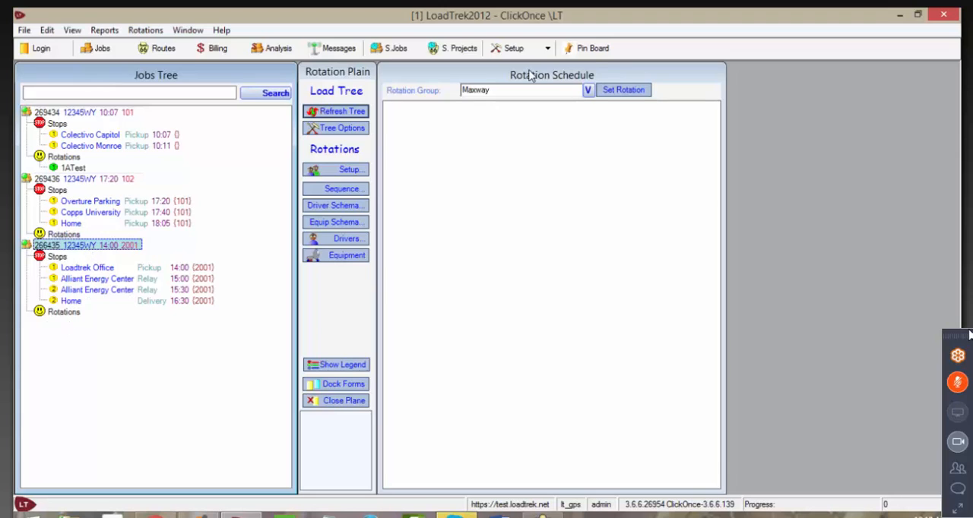
Step: Set the rotation group back to 1ATest and load its schedule
left_click(588, 90)
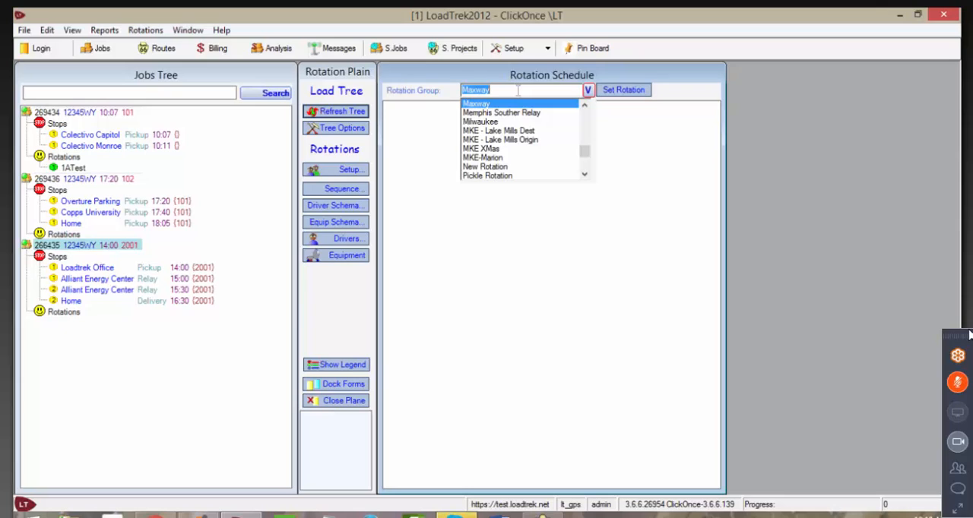
type("1ATest")
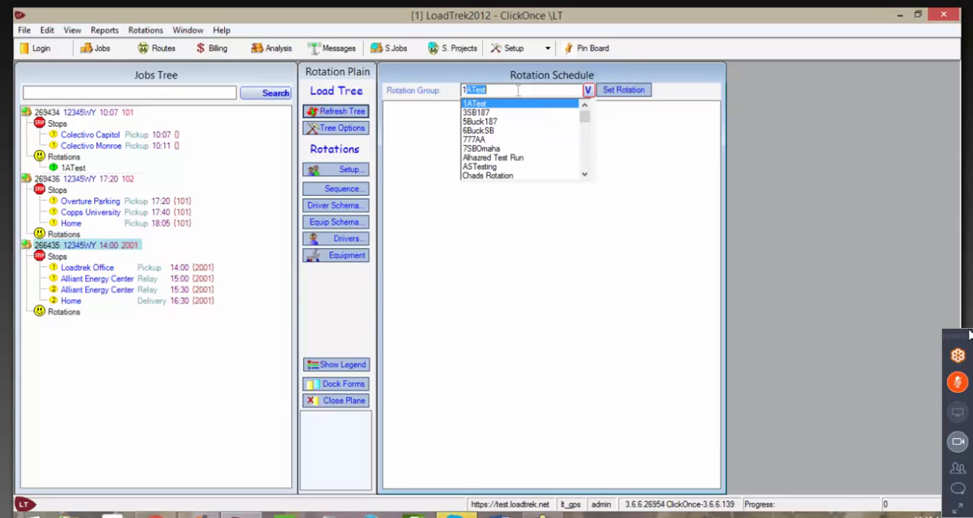
left_click(511, 104)
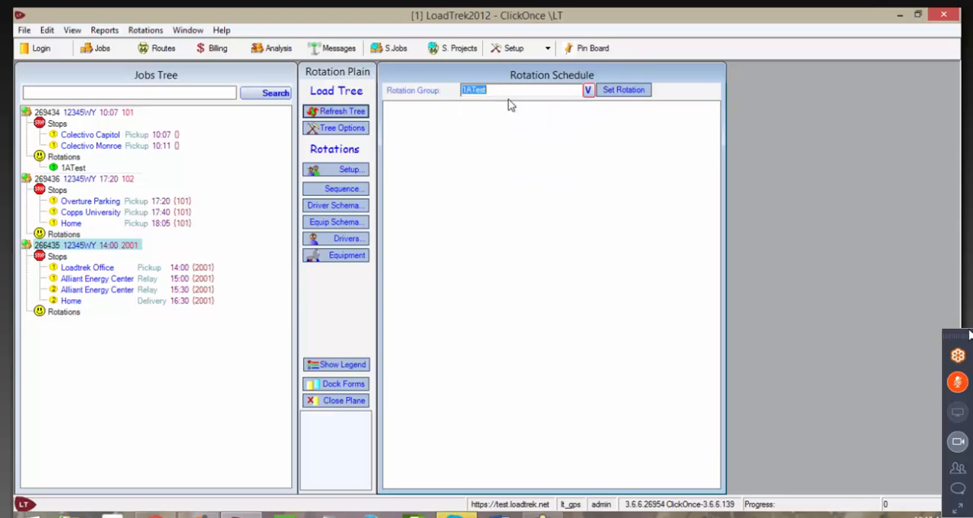
left_click(619, 92)
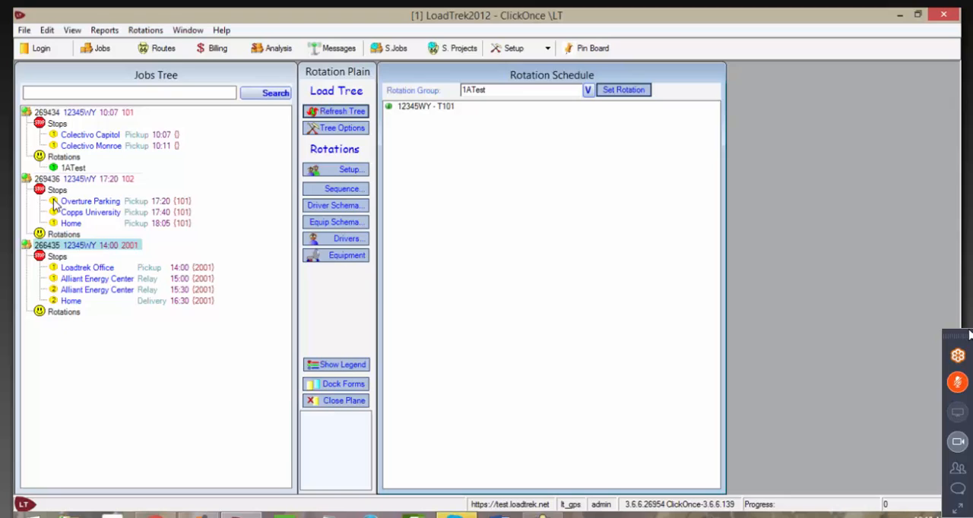
Step: Add load 269436 to the 1ATest schedule from its Overture Parking stop and name the segment T102
left_click_drag(54, 206, 407, 128)
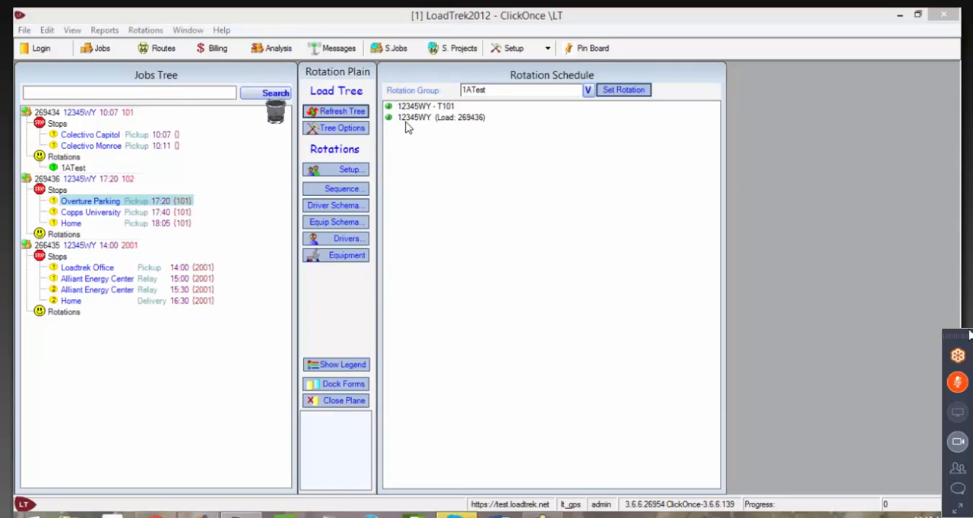
double_click(440, 118)
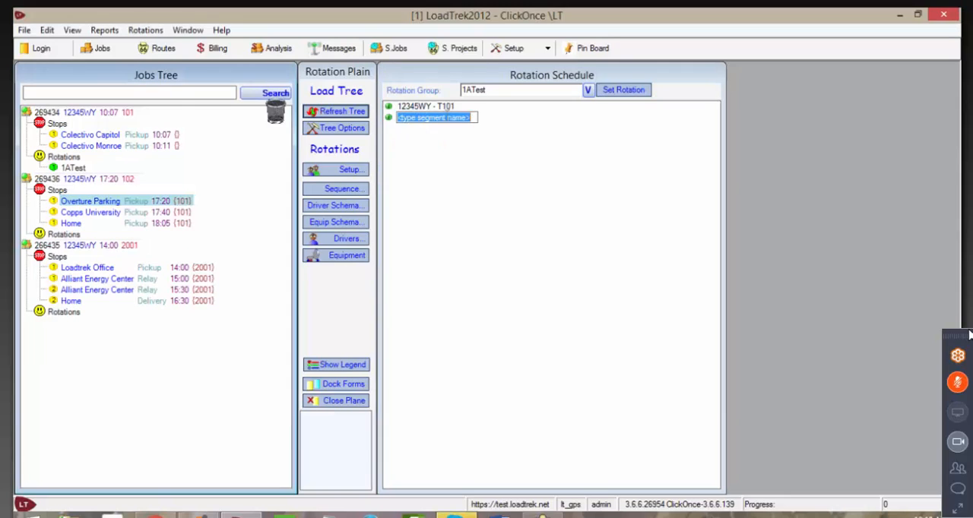
type("T")
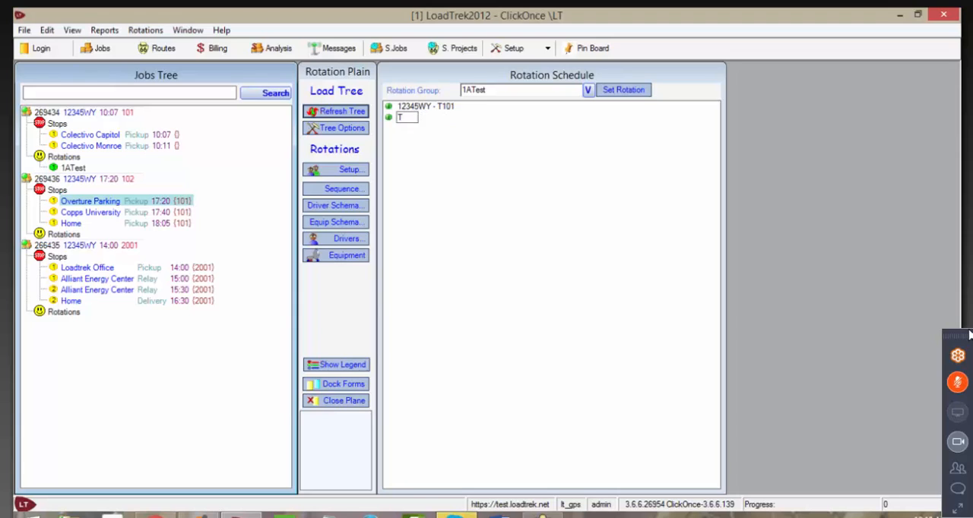
type("102")
left_click(87, 247)
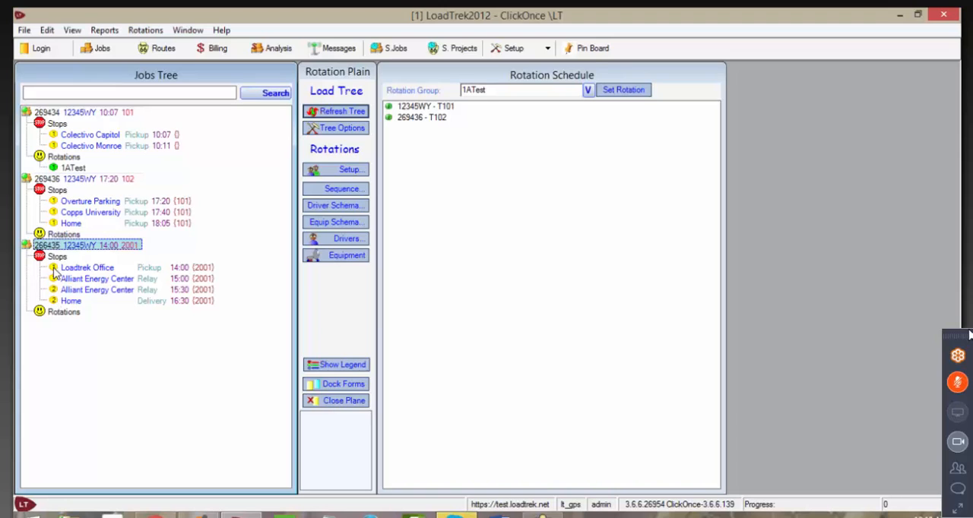
Step: Add load 266435 to the schedule from its Loadtrek Office and second Alliant Energy Center stops, naming the first segment T2001S1
left_click_drag(80, 272, 413, 141)
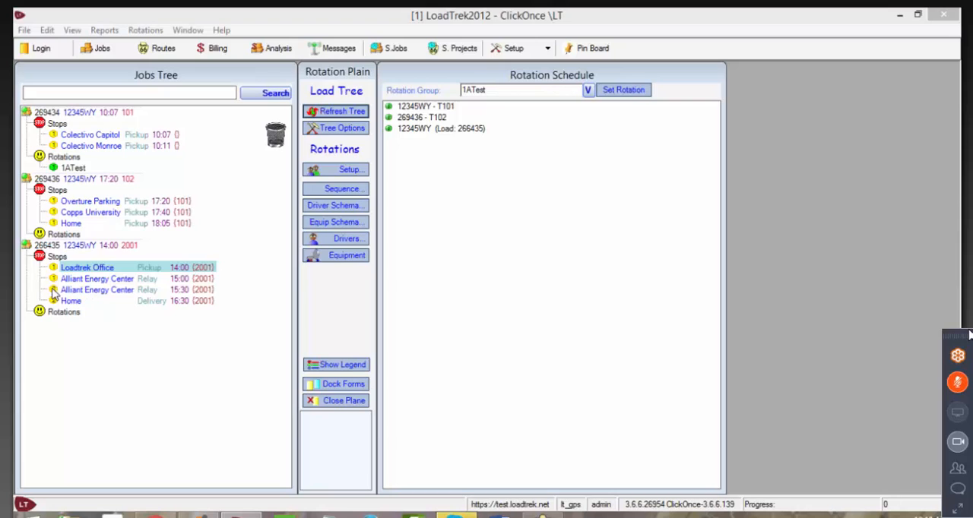
left_click_drag(53, 292, 414, 149)
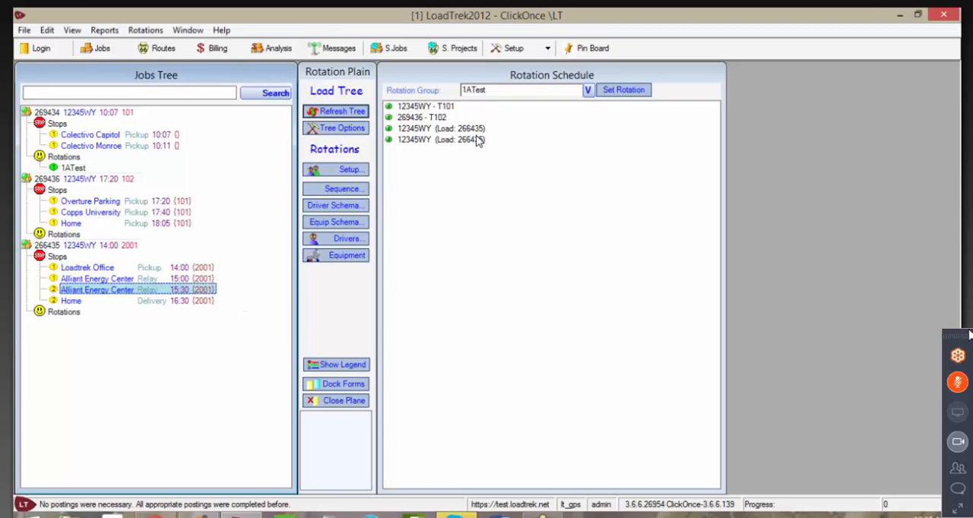
left_click(436, 128)
left_click(436, 129)
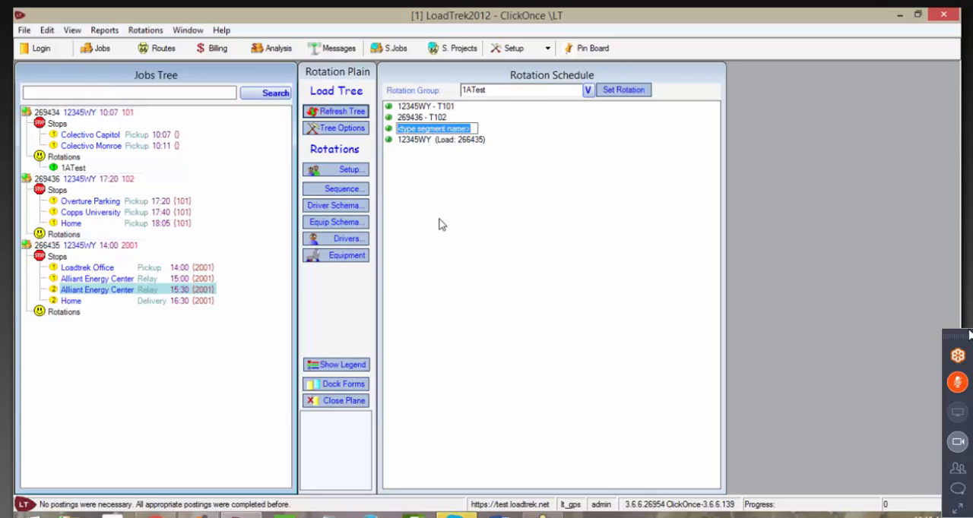
type("T2001")
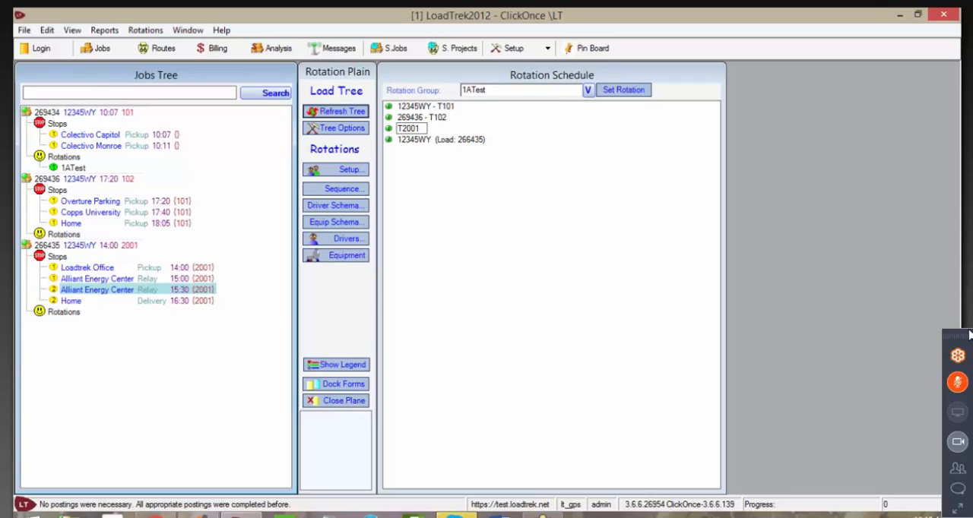
type("S1")
Step: Name the second segment of load 266435 T2001S2
left_click(424, 142)
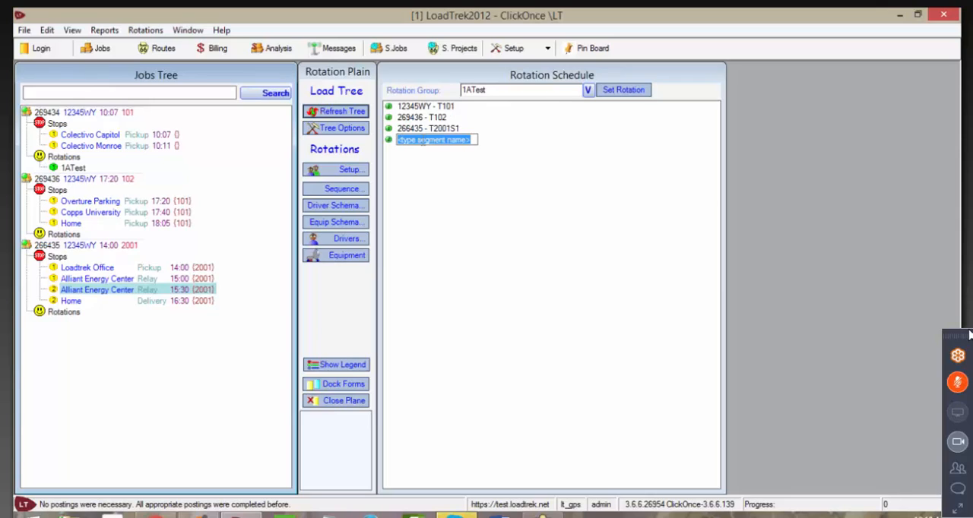
type("T")
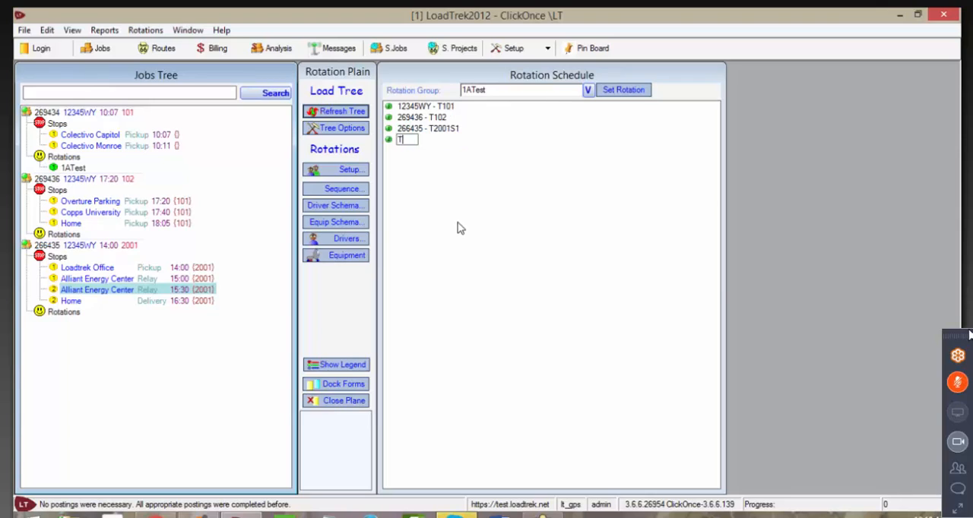
type("2001S2")
key("Return")
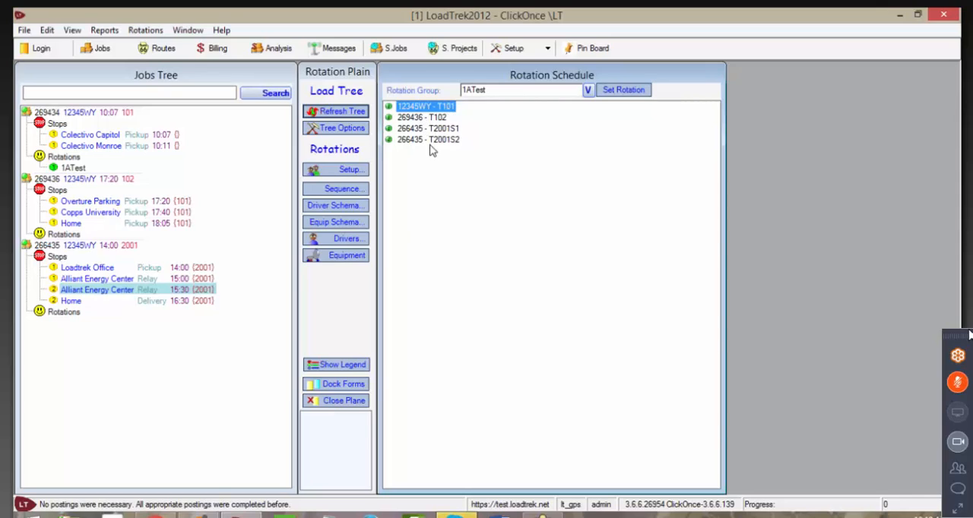
Step: Review the two T2001 segments, collapse the loads in the jobs tree, refresh it and look at the tree options
left_click(430, 140)
left_click(429, 129)
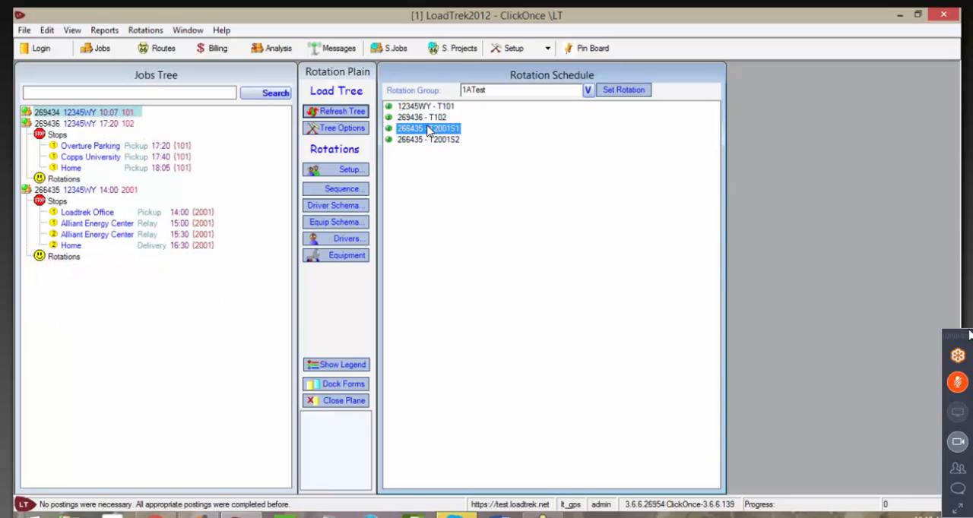
left_click(430, 141)
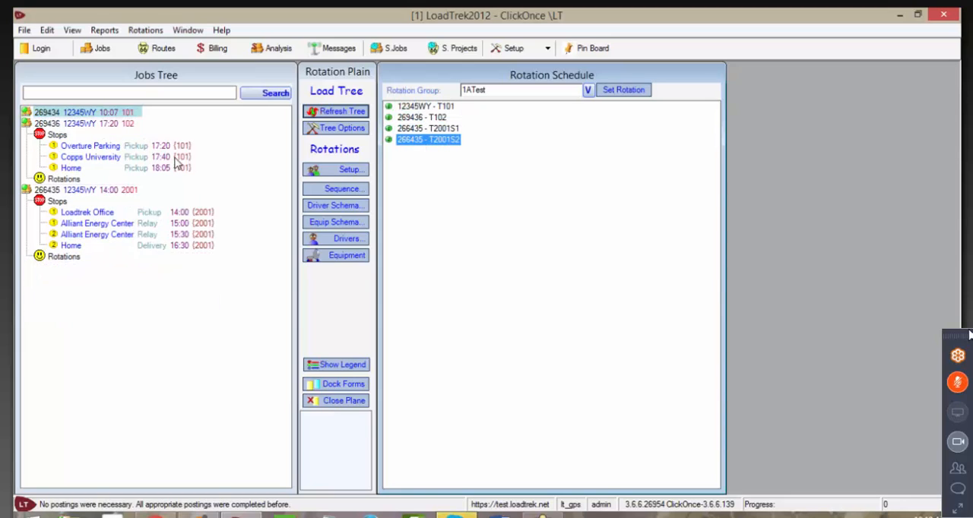
left_click(83, 125)
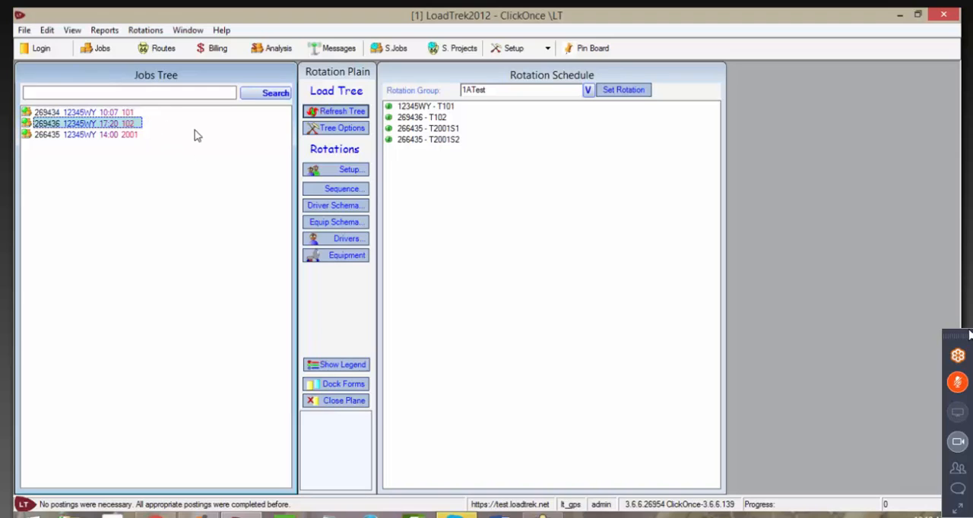
left_click(335, 110)
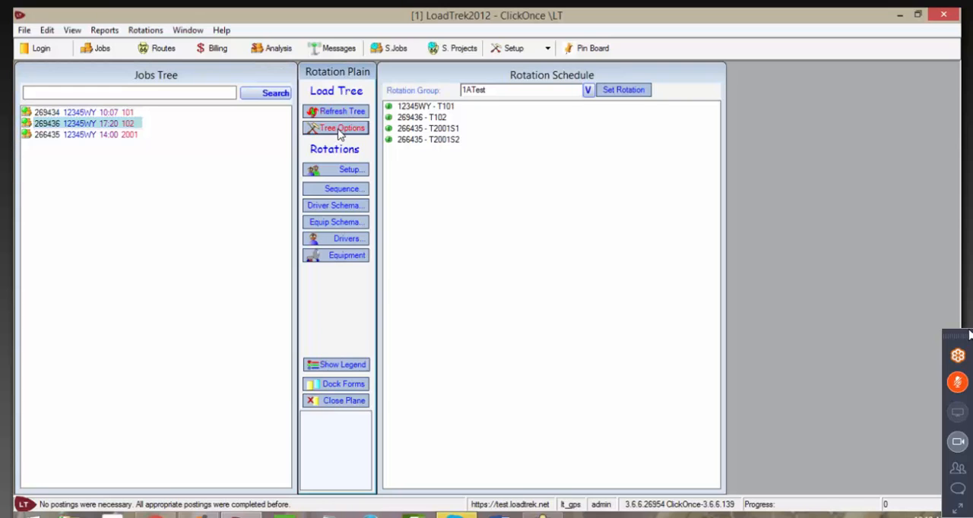
left_click(340, 130)
left_click_drag(330, 94, 327, 53)
Step: Move segment T102 ahead of T101 in the rotation sequence and return T101 to first place
left_click(404, 109)
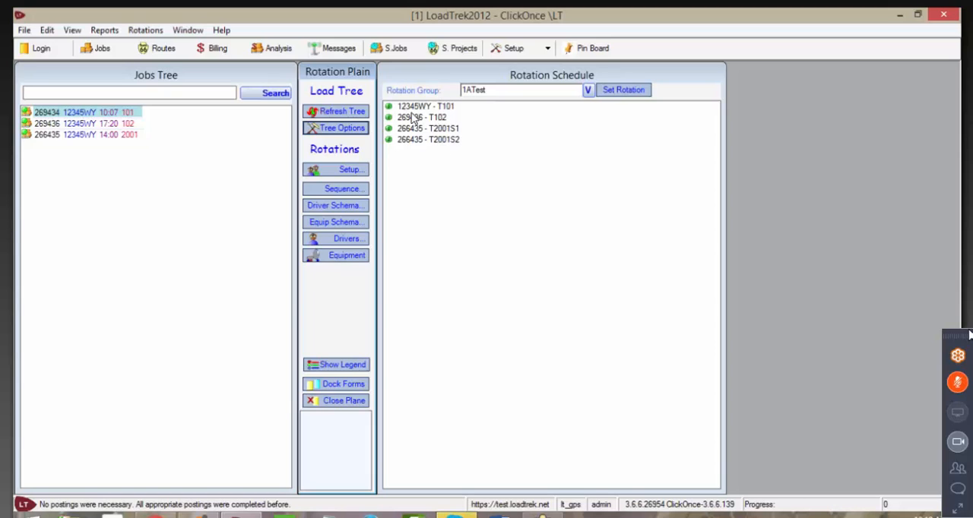
left_click_drag(422, 128, 421, 107)
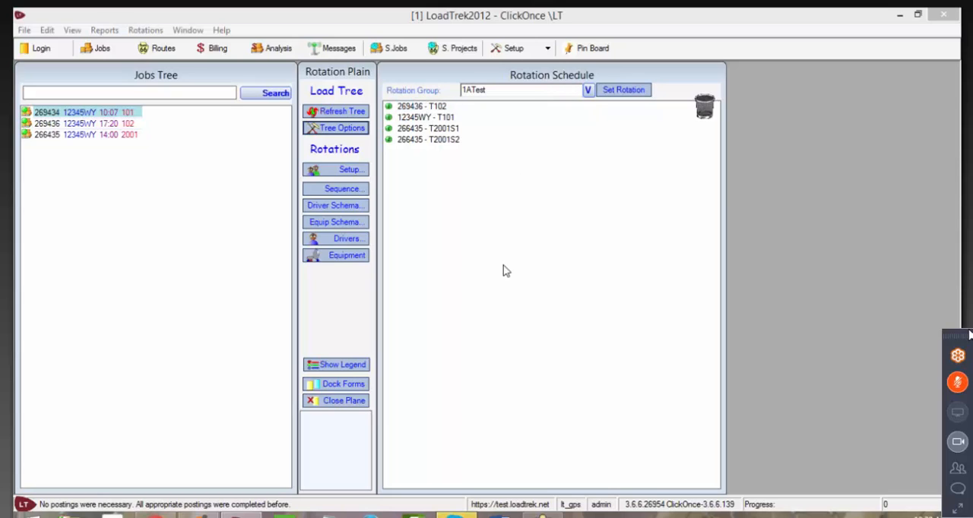
left_click(482, 276)
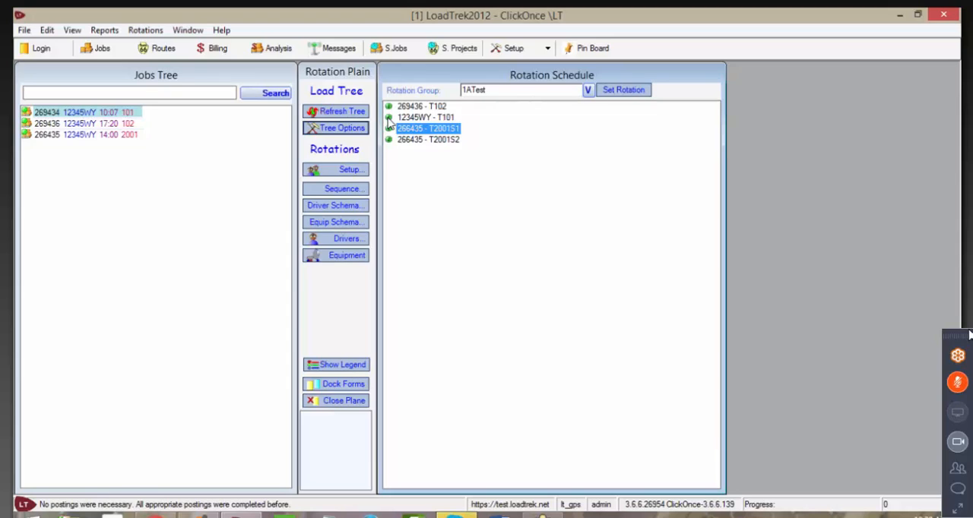
left_click_drag(388, 118, 392, 108)
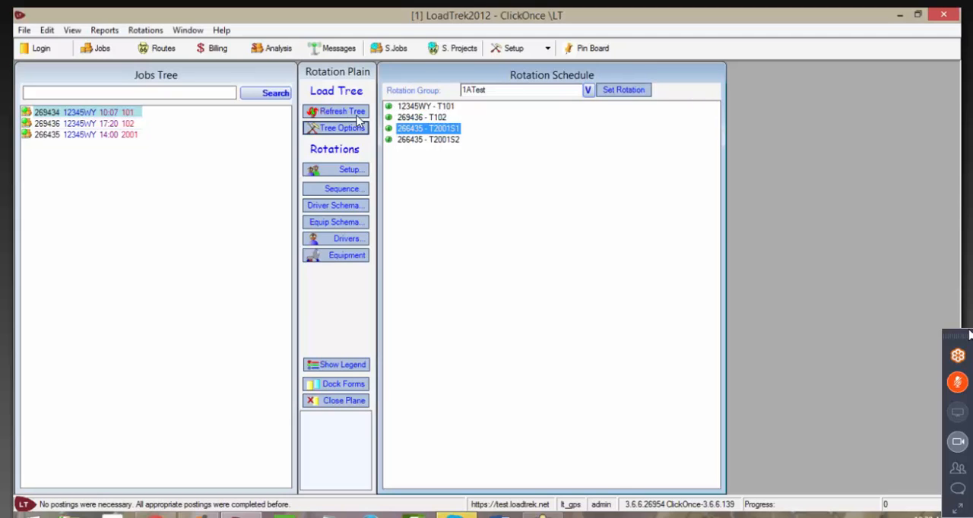
Step: Open the driver schema for the 1ATest rotation and select driver letter AZ
left_click(339, 207)
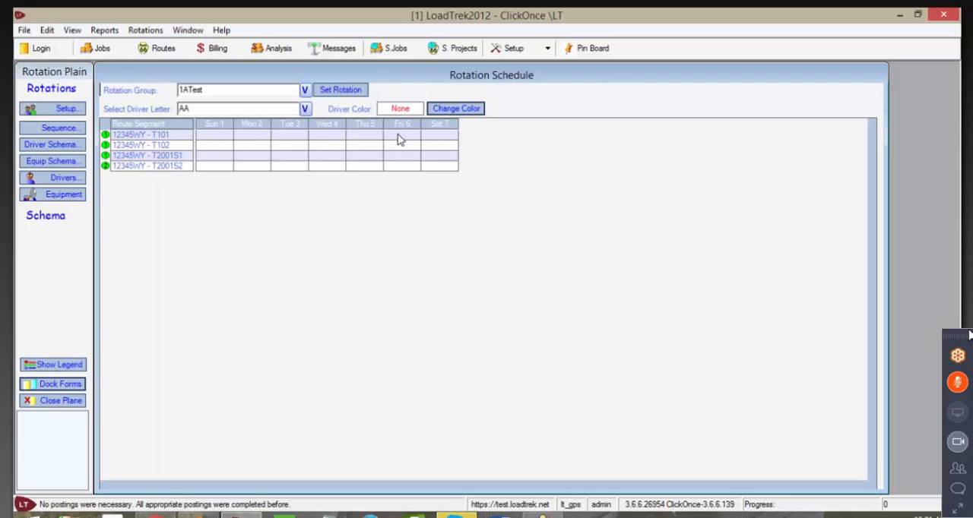
left_click(306, 110)
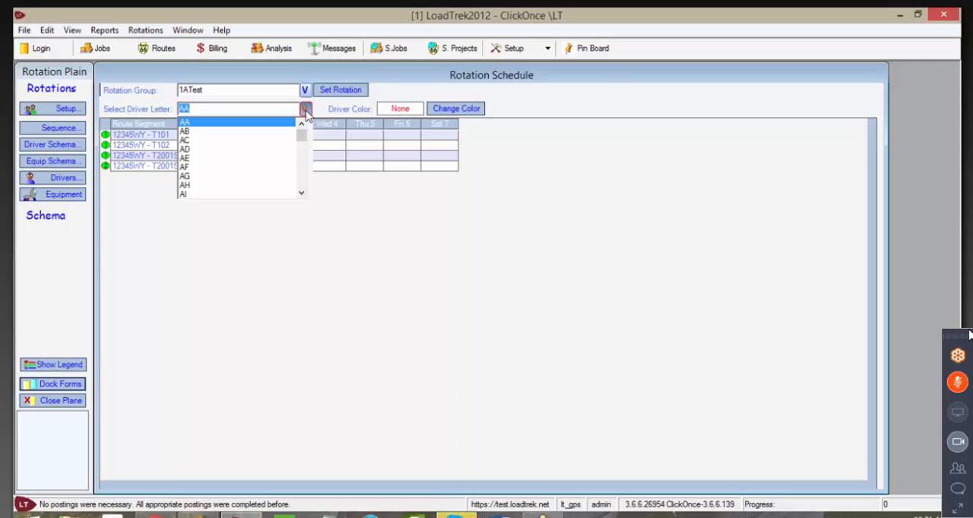
scroll(300, 173, "down", 5)
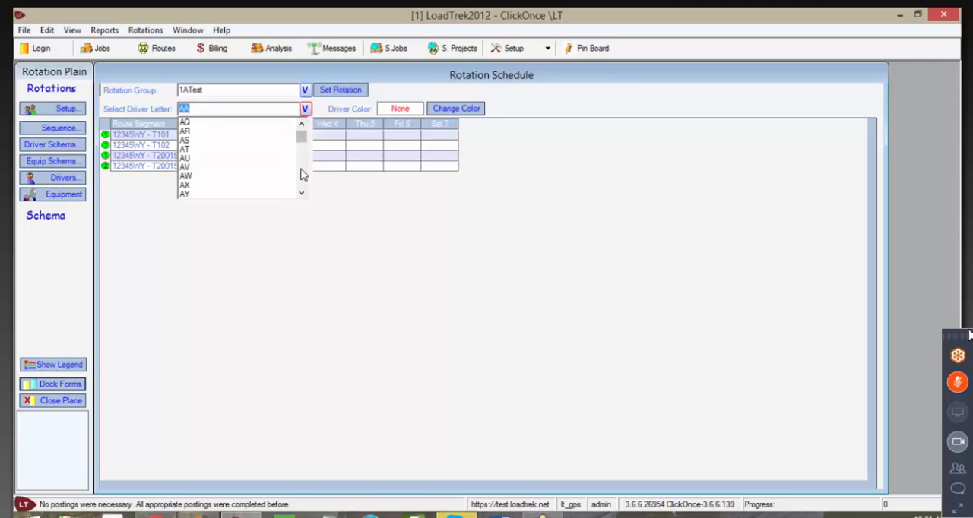
scroll(301, 174, "down", 3)
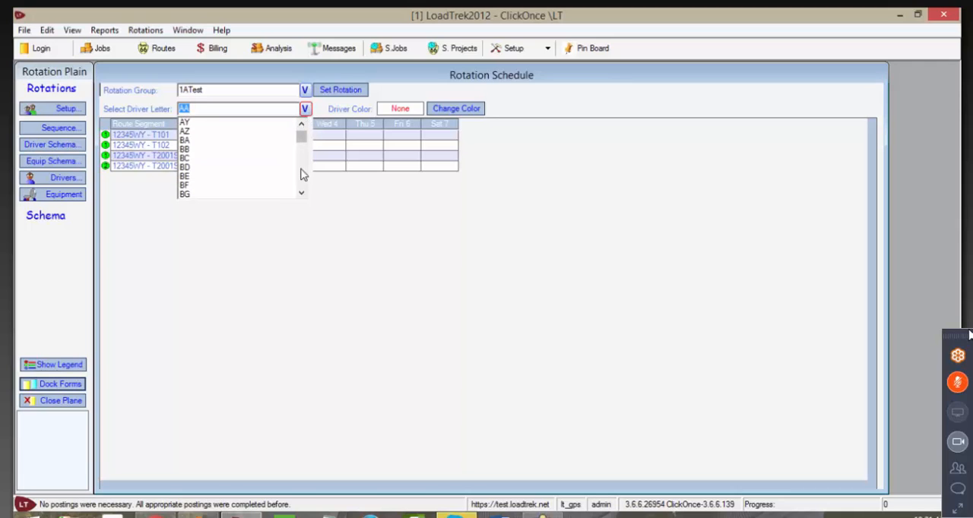
left_click(186, 131)
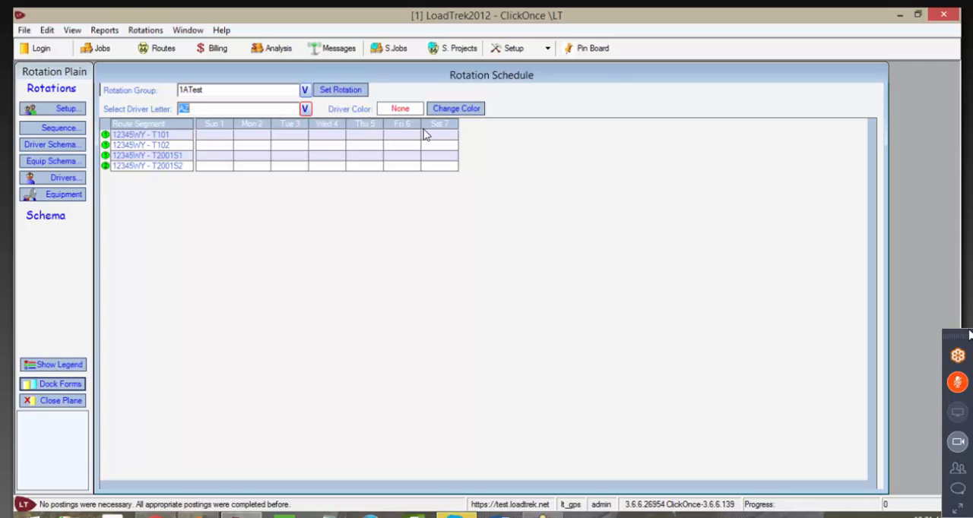
Step: Assign the basic blue color (0, 0, 255) to driver letter AZ
left_click(253, 136)
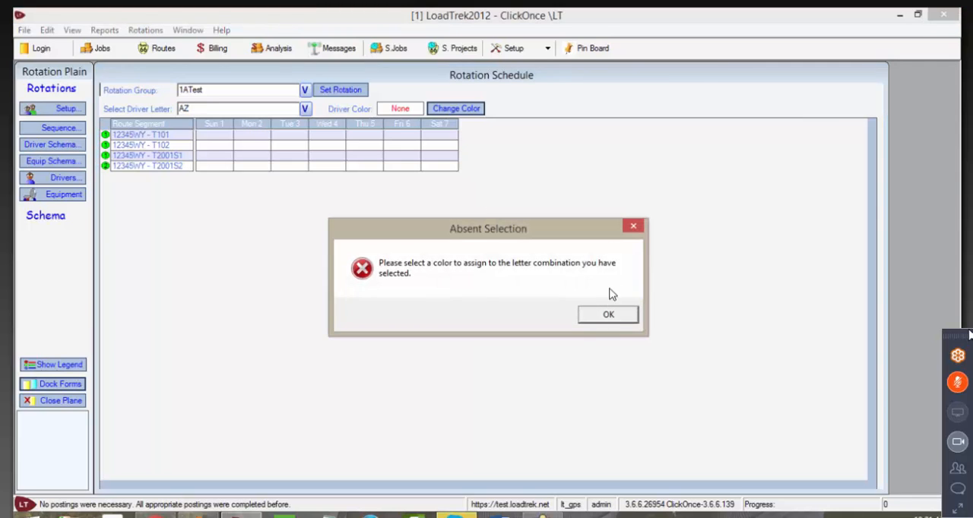
left_click(613, 315)
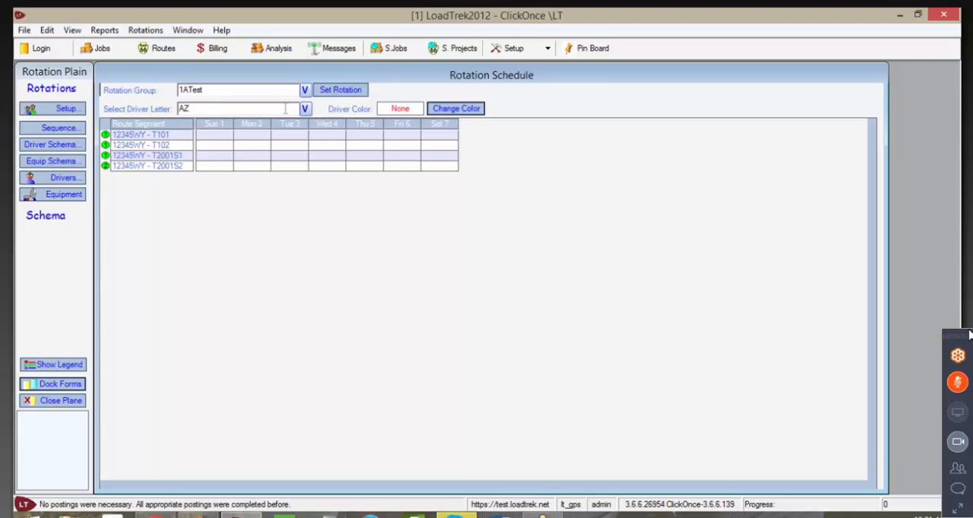
left_click(454, 110)
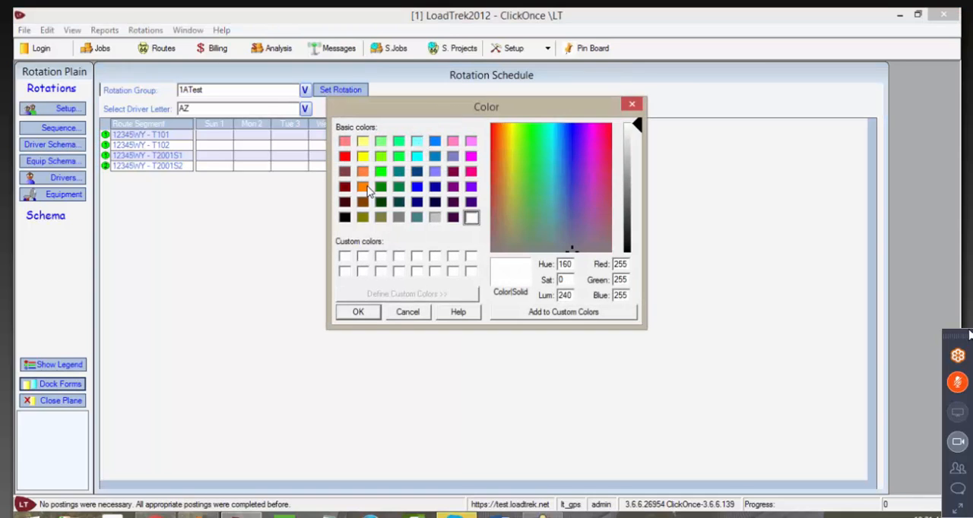
left_click(417, 187)
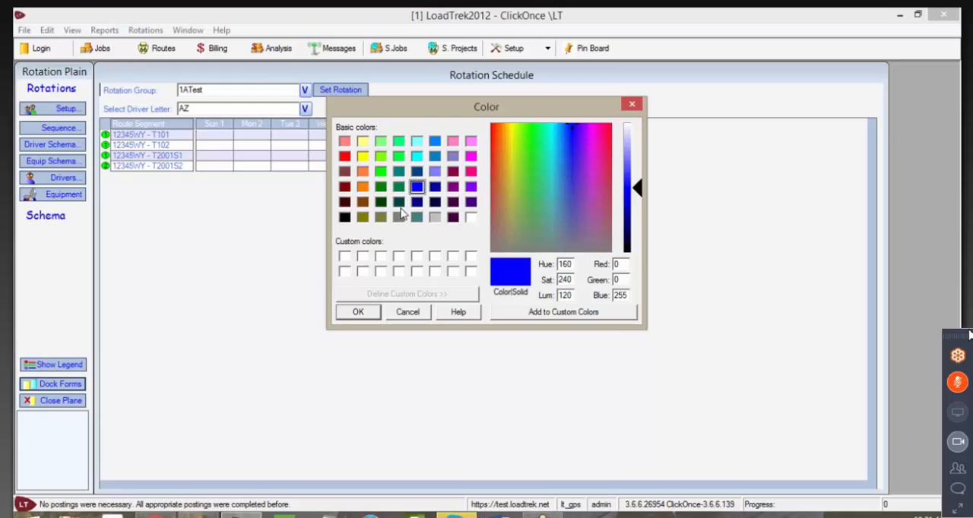
left_click(357, 313)
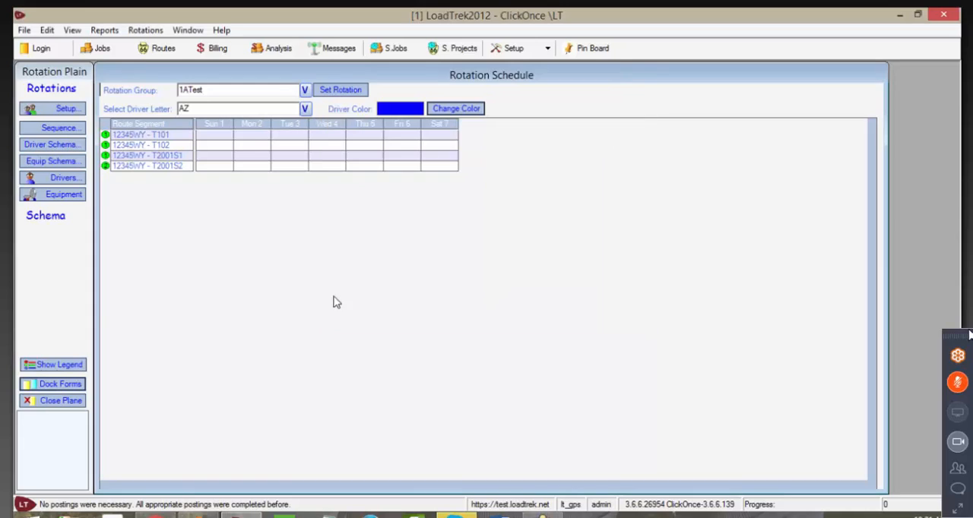
Step: Assign driver AZ to segment T101 on Monday through Wednesday and to T102 on Thursday and Friday
left_click(251, 136)
left_click(295, 142)
left_click(329, 136)
left_click(362, 145)
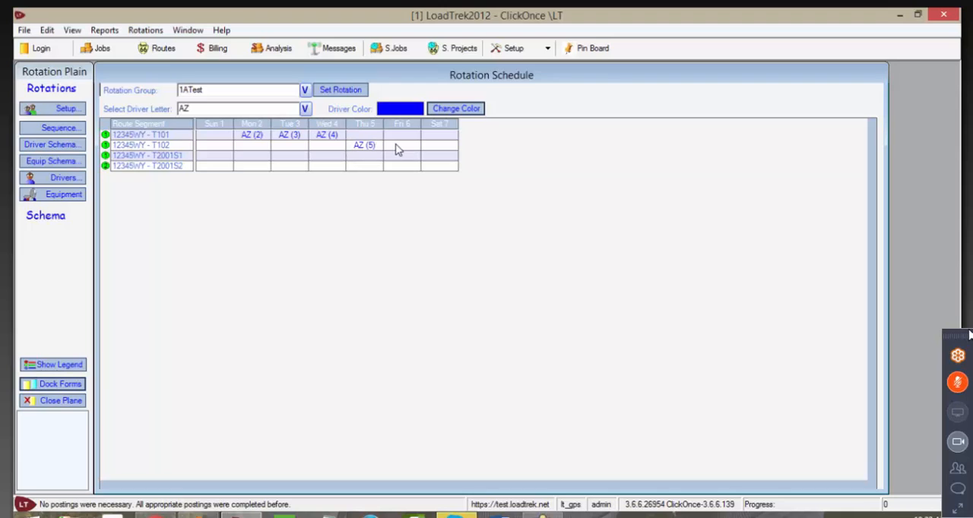
left_click(399, 145)
Step: Select driver letter BC and give it the dark red color (128, 0, 0)
left_click(305, 109)
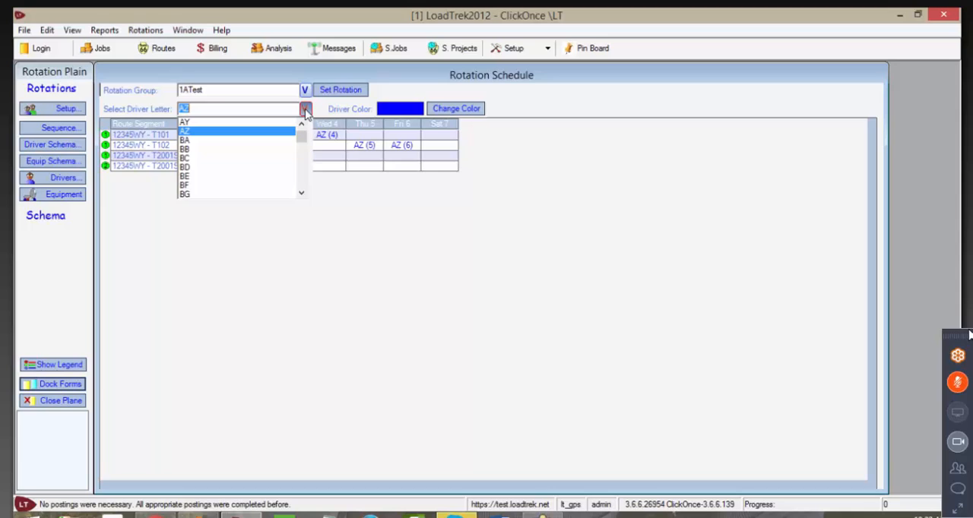
left_click(190, 158)
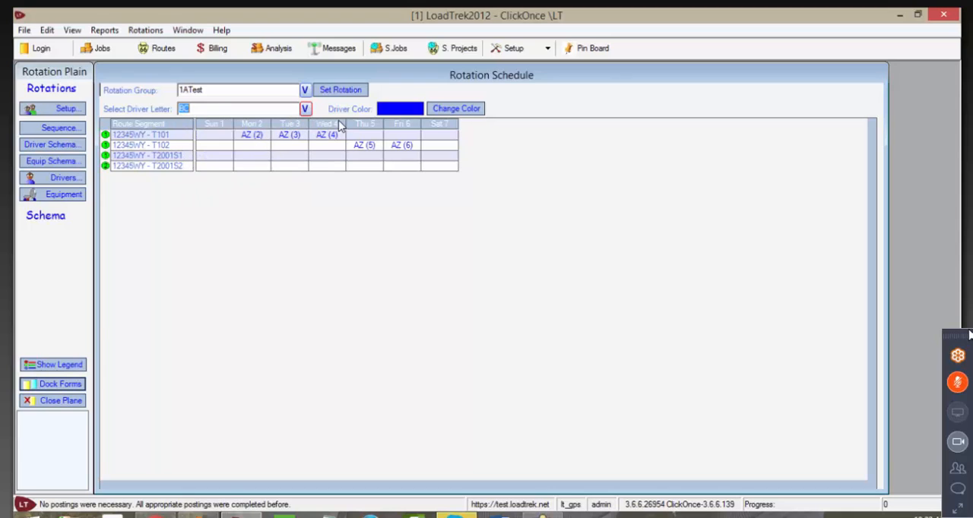
left_click(446, 111)
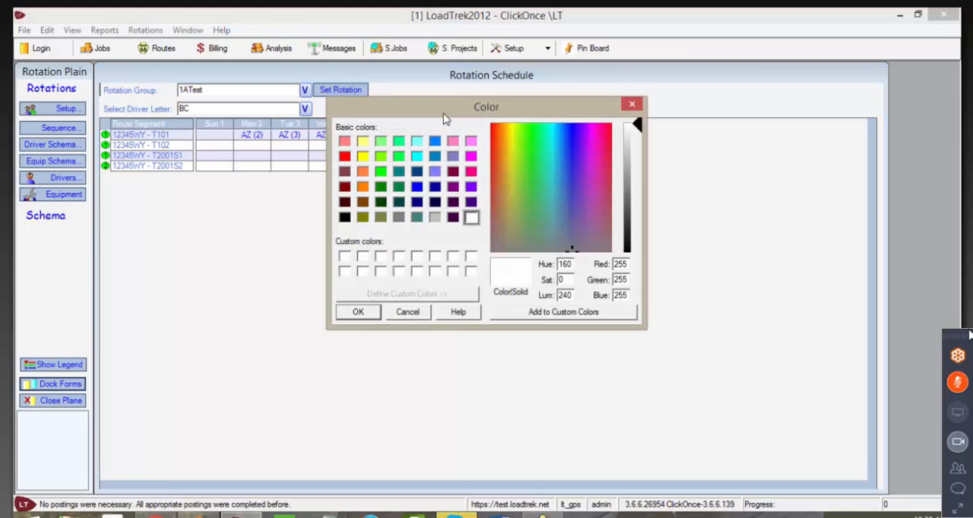
left_click(345, 188)
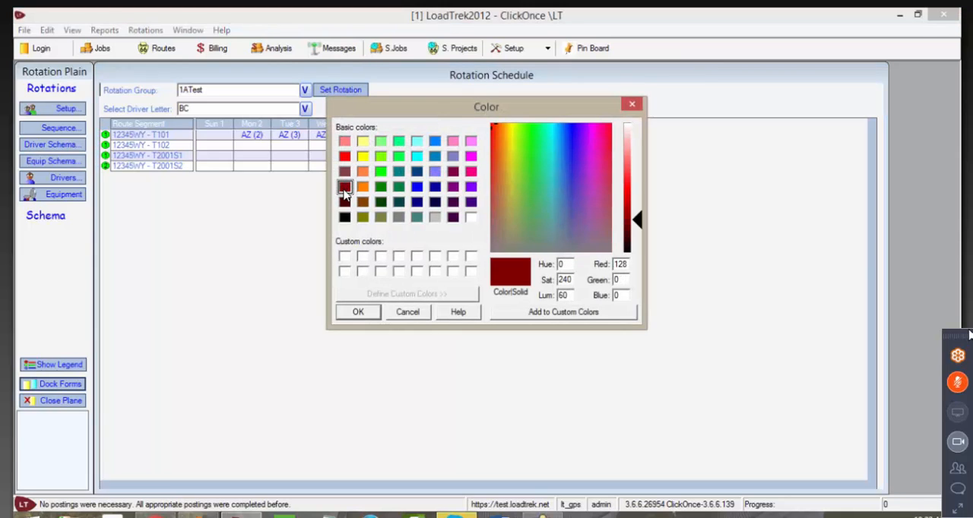
left_click(357, 314)
Step: Assign driver BC to segment T102 on Monday through Wednesday and to T101 on Thursday and Friday
left_click(253, 149)
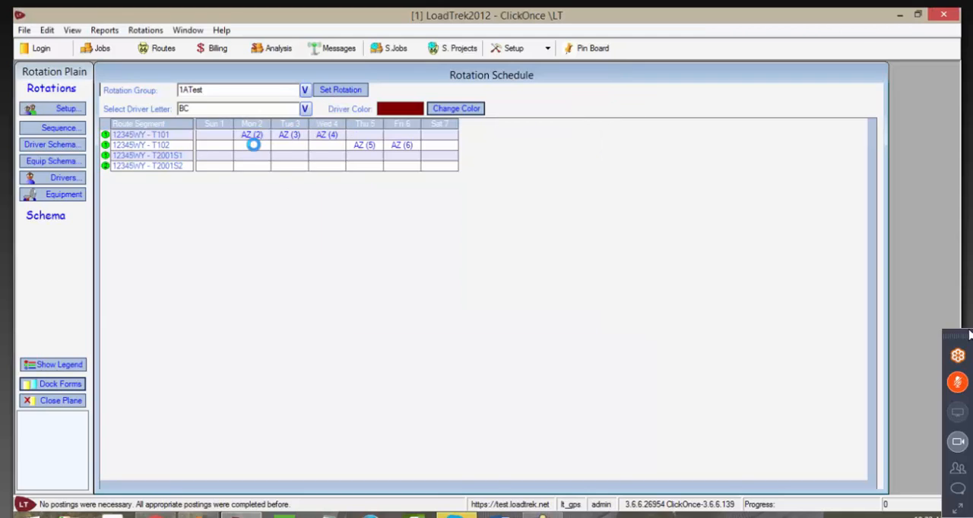
left_click(293, 147)
left_click(335, 146)
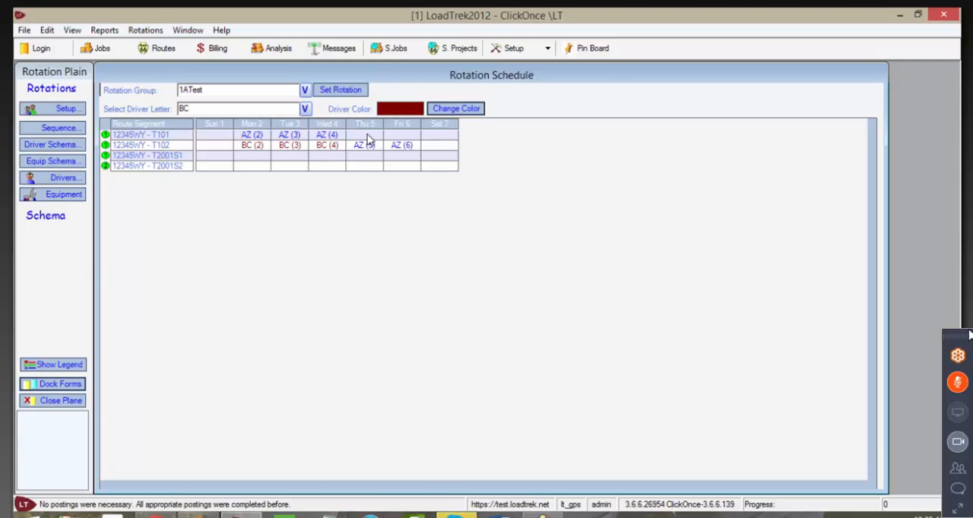
left_click(367, 135)
left_click(402, 135)
Step: Select driver letter EG and give it the purple color (128, 0, 128)
left_click(305, 111)
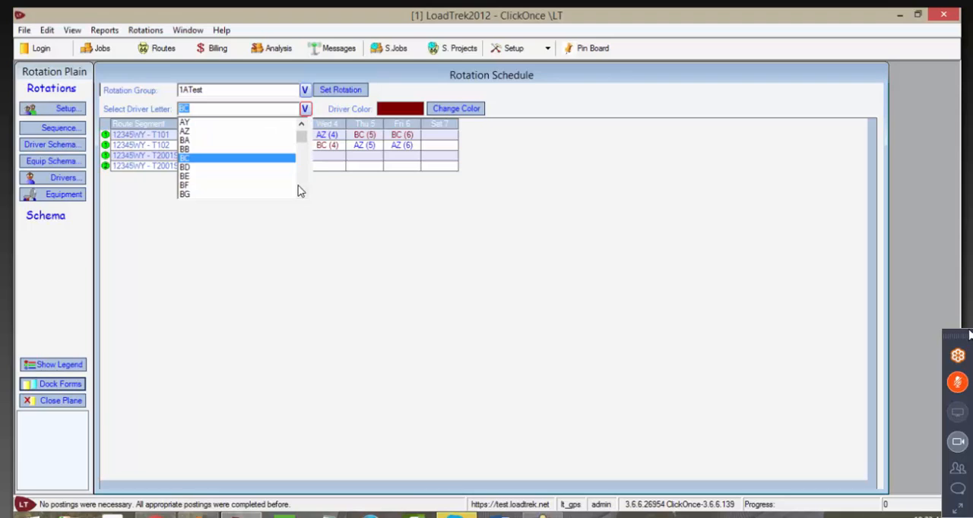
left_click(301, 193)
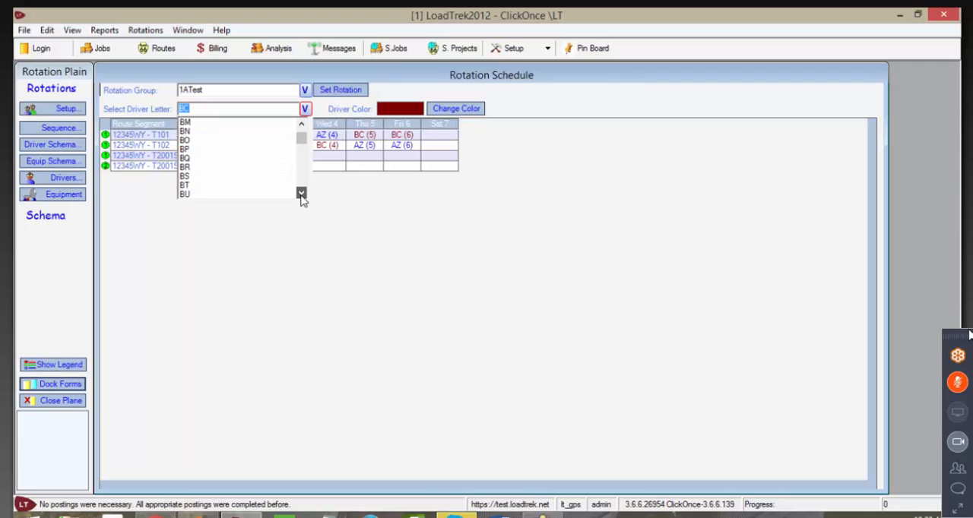
scroll(301, 180, "down", 19)
left_click(190, 176)
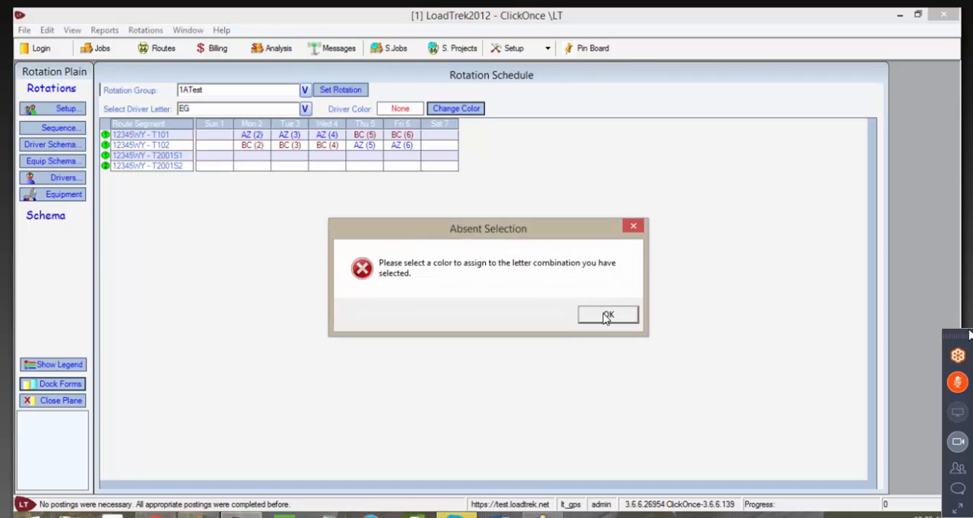
left_click(606, 314)
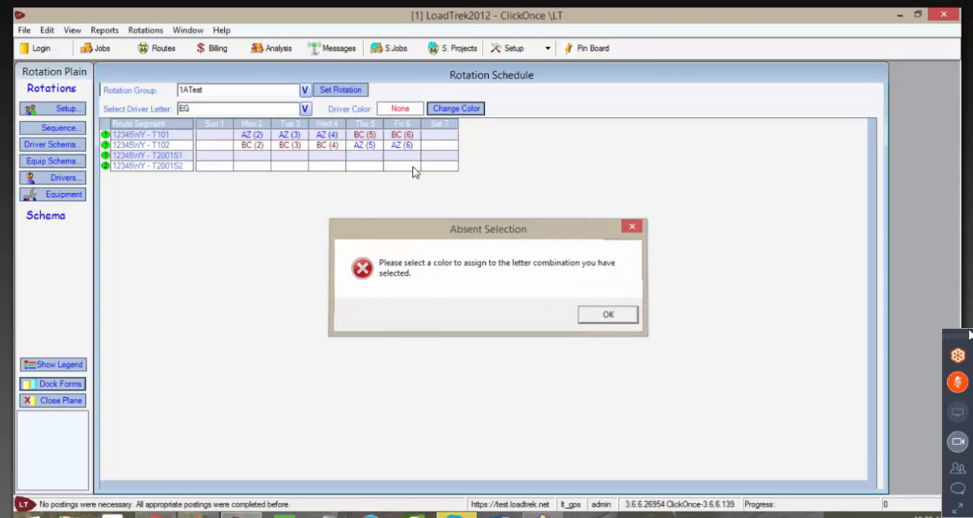
left_click(456, 109)
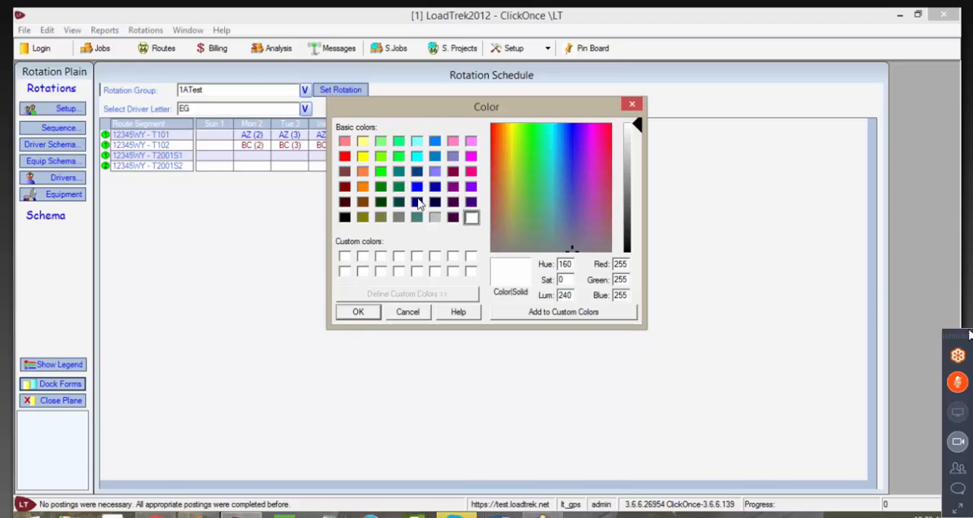
left_click(454, 187)
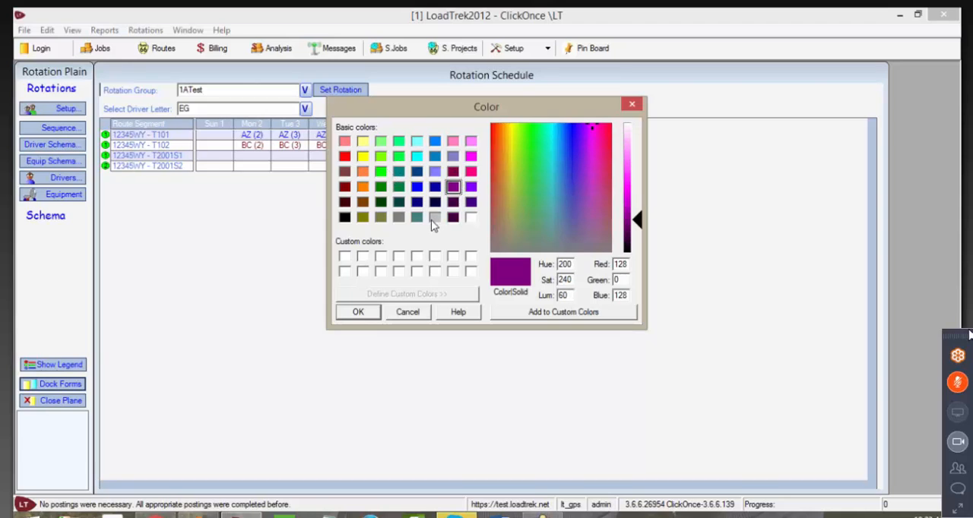
left_click(364, 311)
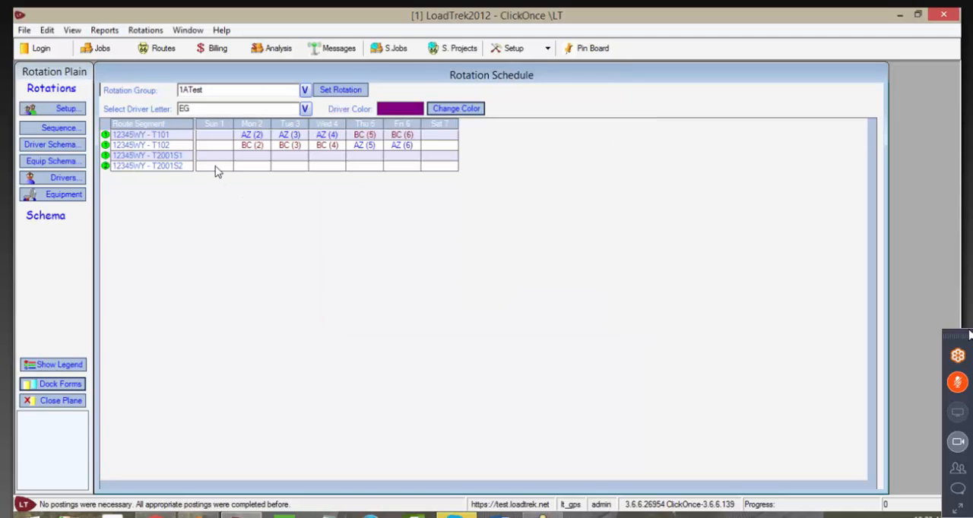
Step: Assign driver EG to segment T2001S1 on Sunday and Saturday and to T2001S2 on Sunday
left_click(214, 159)
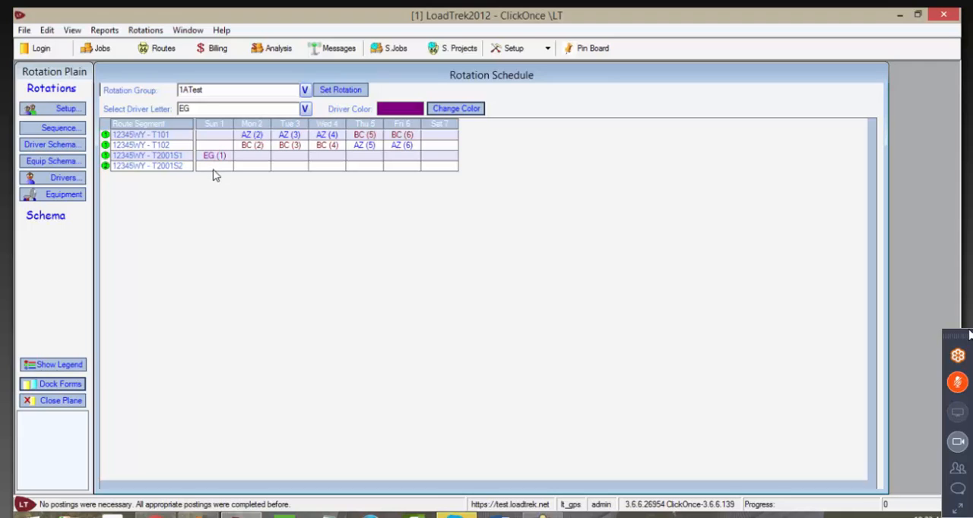
left_click(214, 168)
left_click(441, 157)
Step: Give driver letter GB the green color (0, 128, 64) and assign it to segment T2001S2 on Saturday
left_click(304, 111)
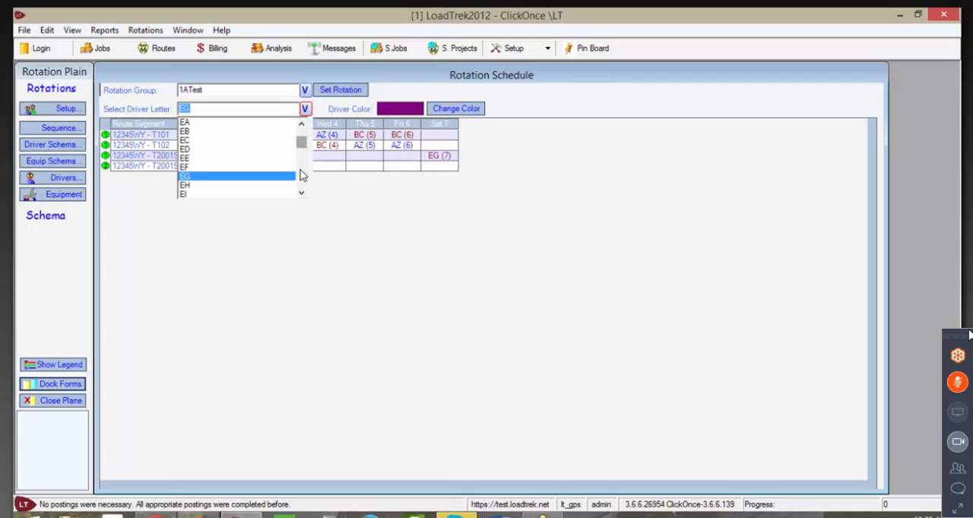
scroll(302, 173, "down", 15)
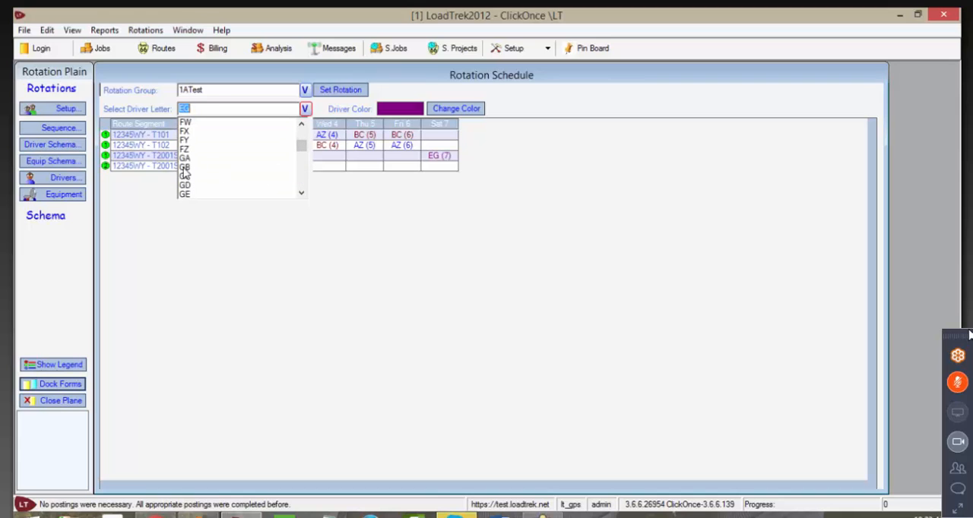
left_click(187, 167)
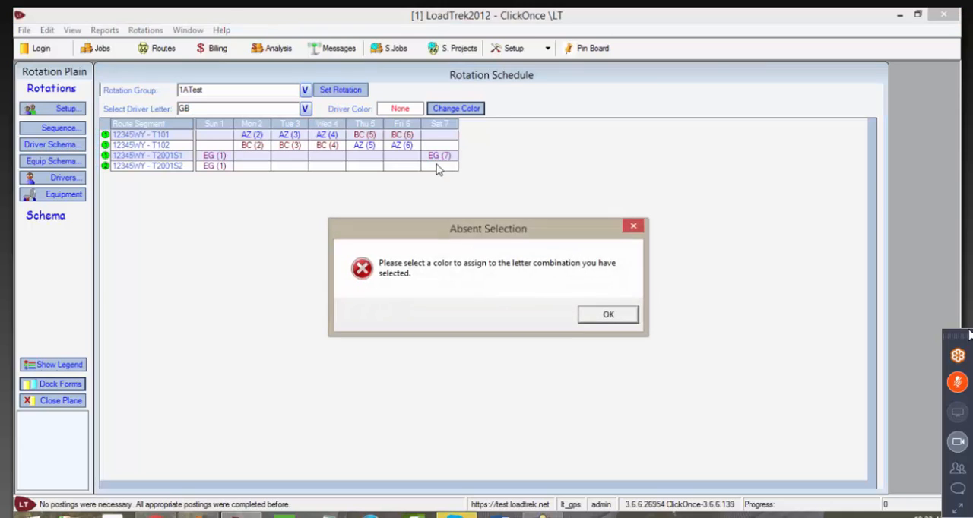
left_click(591, 312)
left_click(454, 110)
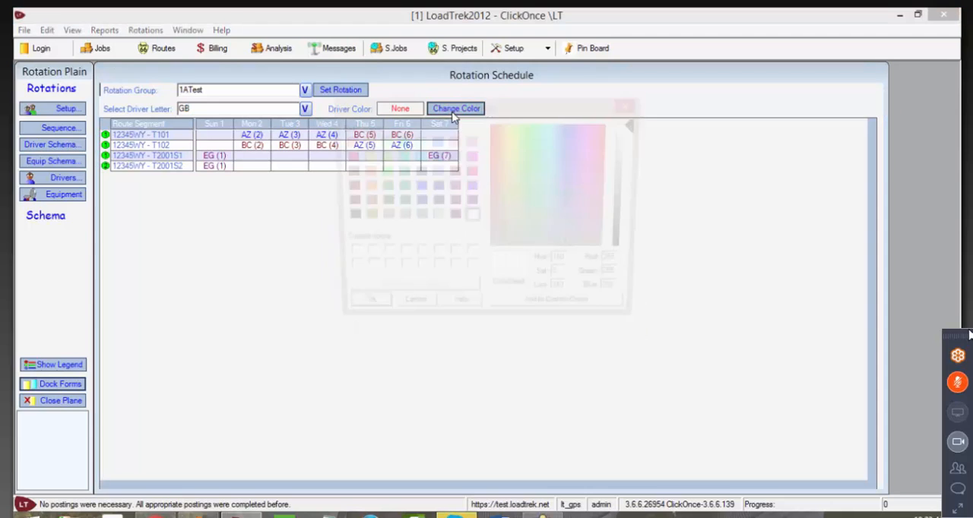
left_click(398, 188)
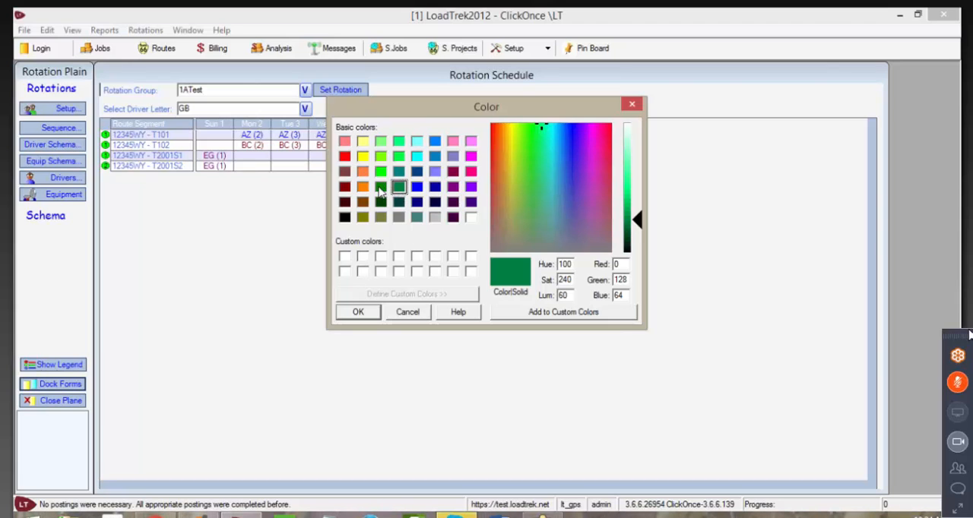
left_click(362, 312)
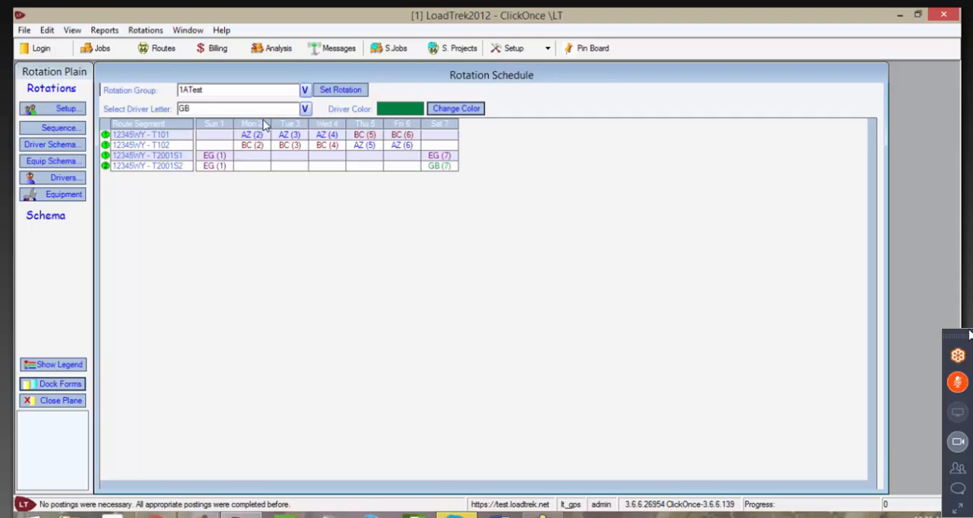
Step: Select driver letter XX and give it the bright red color (255, 0, 0)
left_click(304, 111)
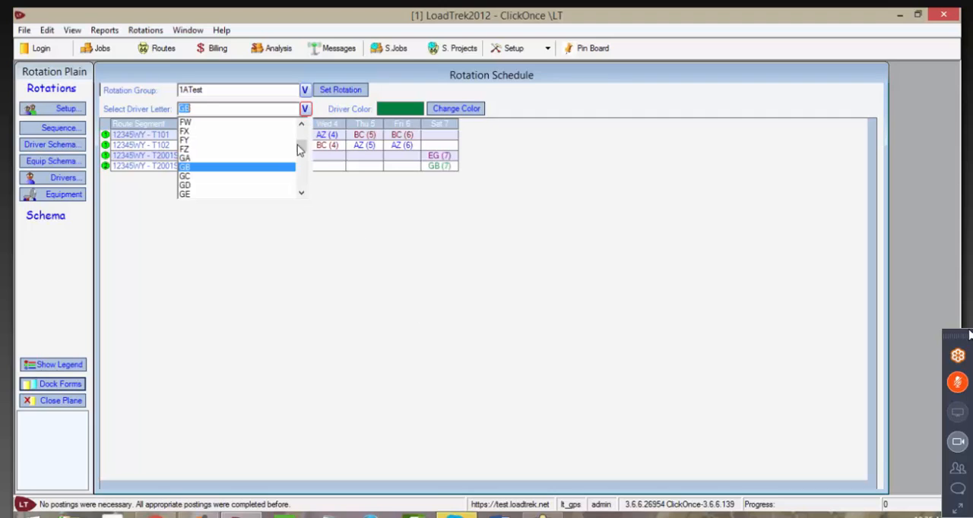
left_click(246, 108)
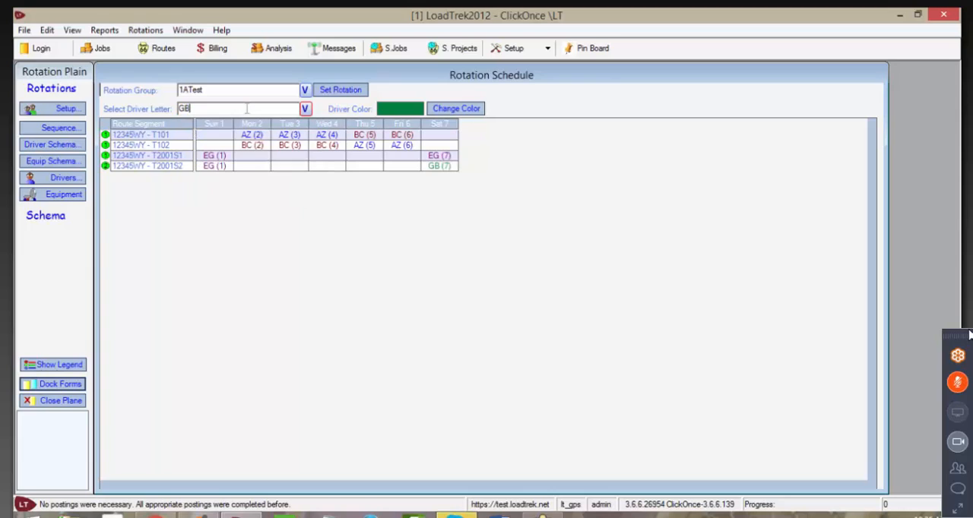
double_click(246, 108)
type("XX")
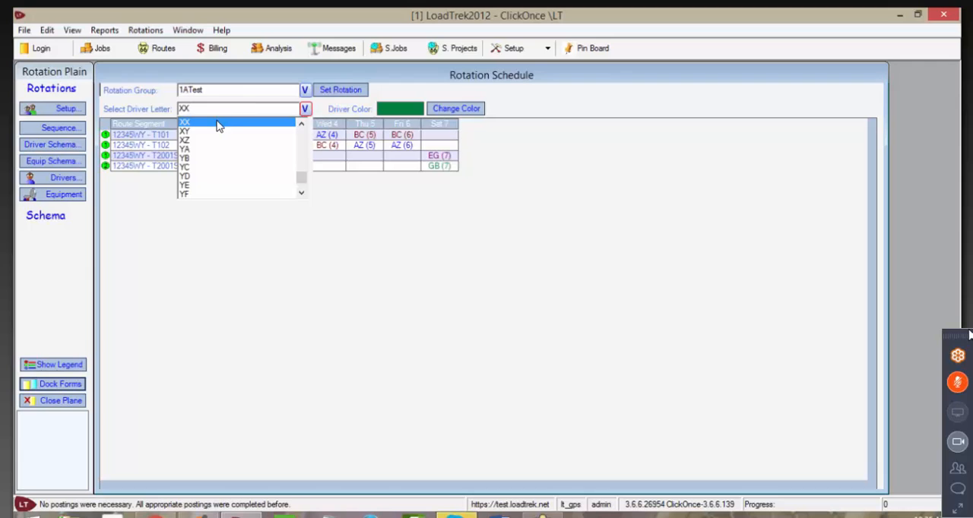
left_click(217, 122)
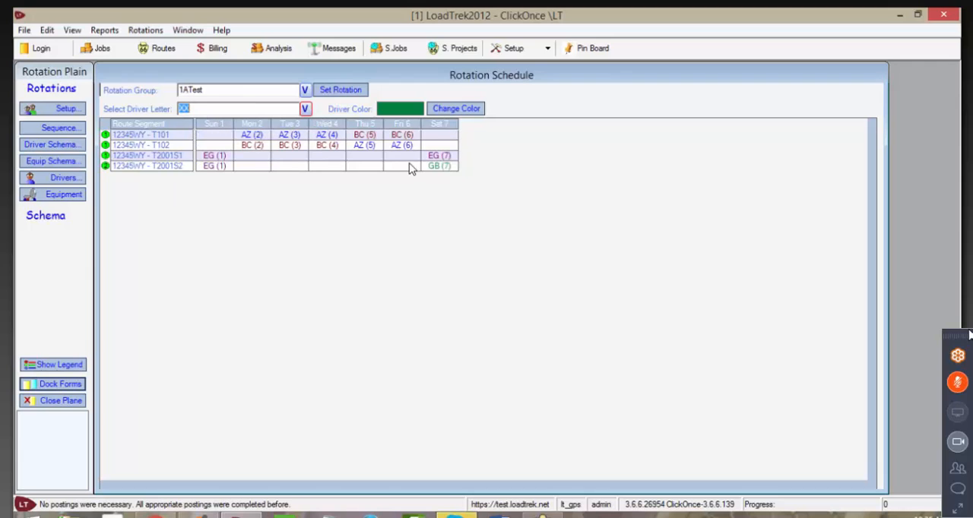
left_click(447, 110)
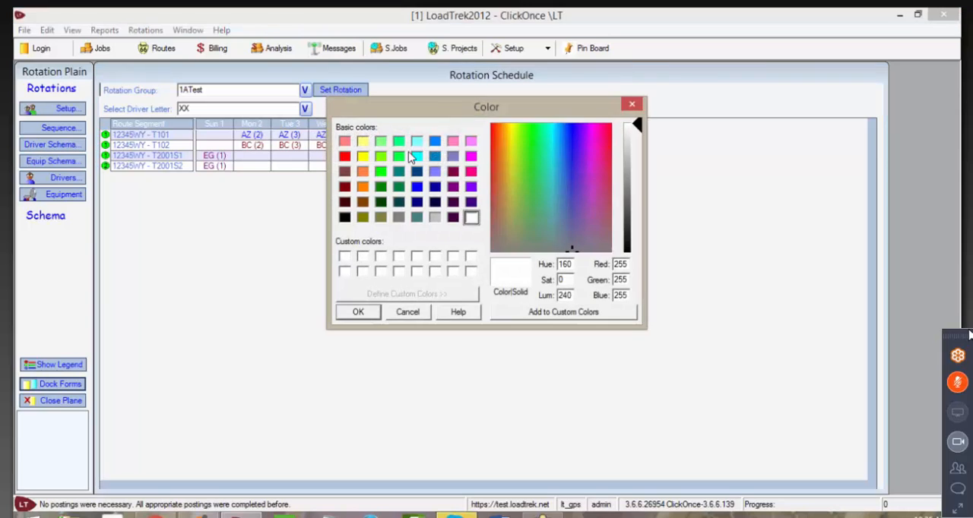
left_click(345, 157)
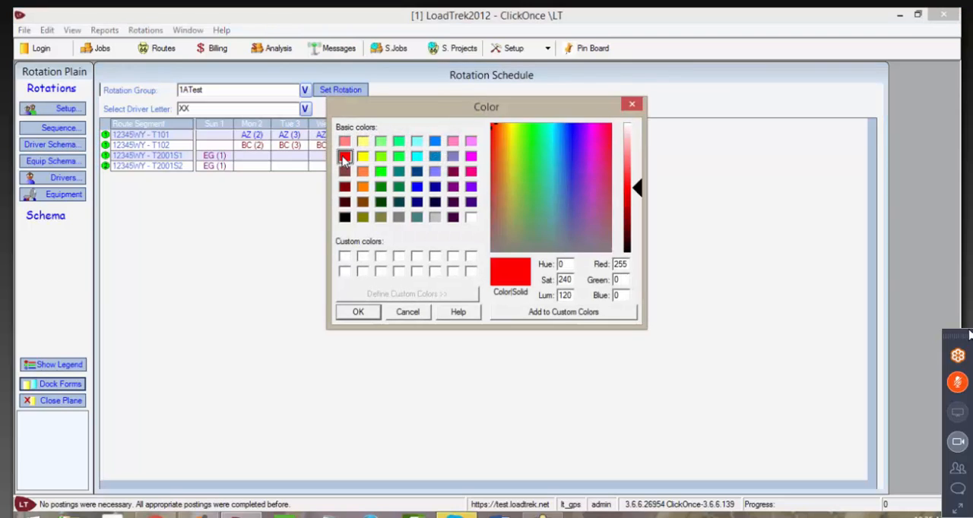
left_click(358, 312)
Step: Assign driver XX to T101 and T102 on Sunday and Saturday, and to T2001S1 and T2001S2 on Monday through Friday
left_click(214, 134)
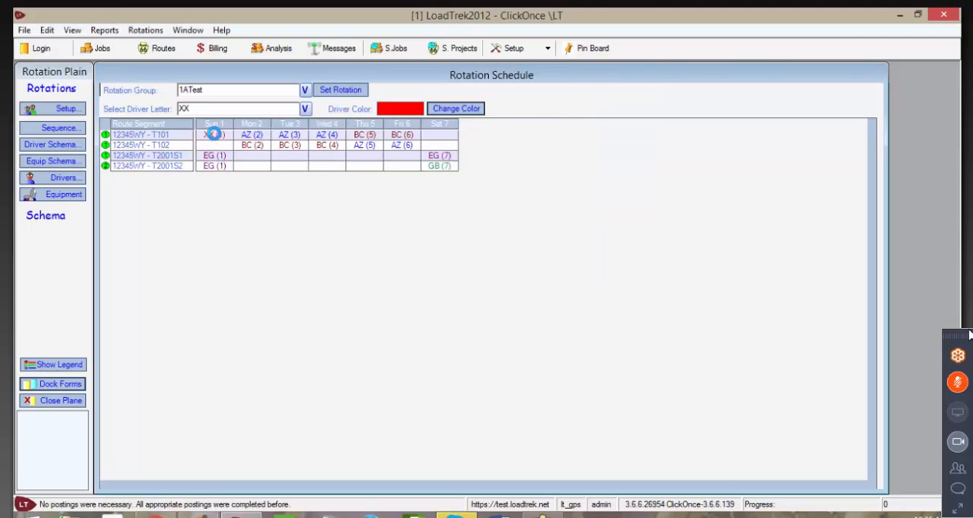
left_click(215, 145)
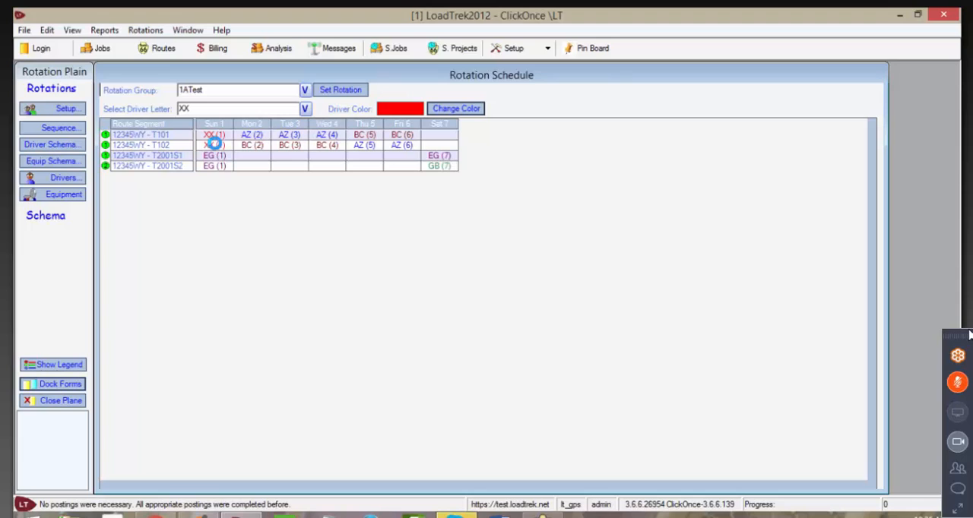
left_click(254, 156)
left_click(256, 166)
left_click(289, 156)
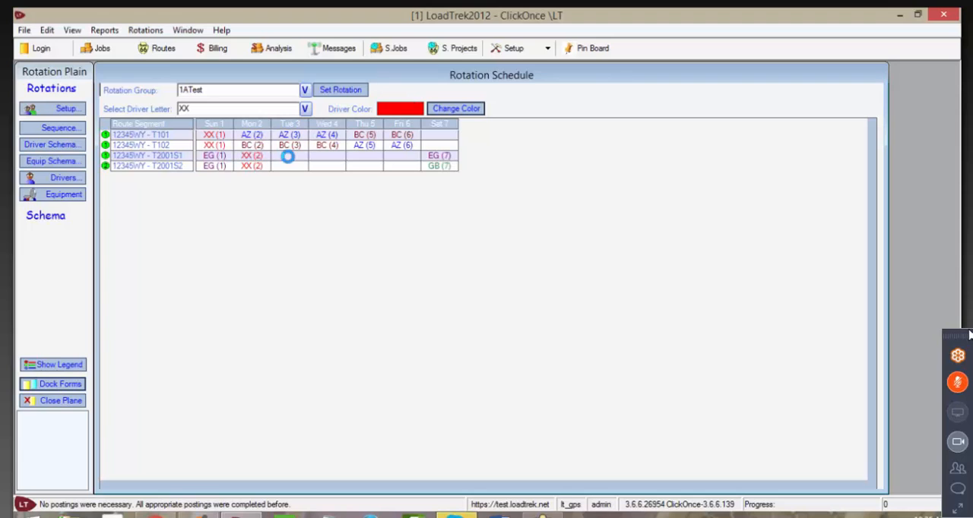
left_click(289, 166)
left_click(322, 155)
left_click(325, 166)
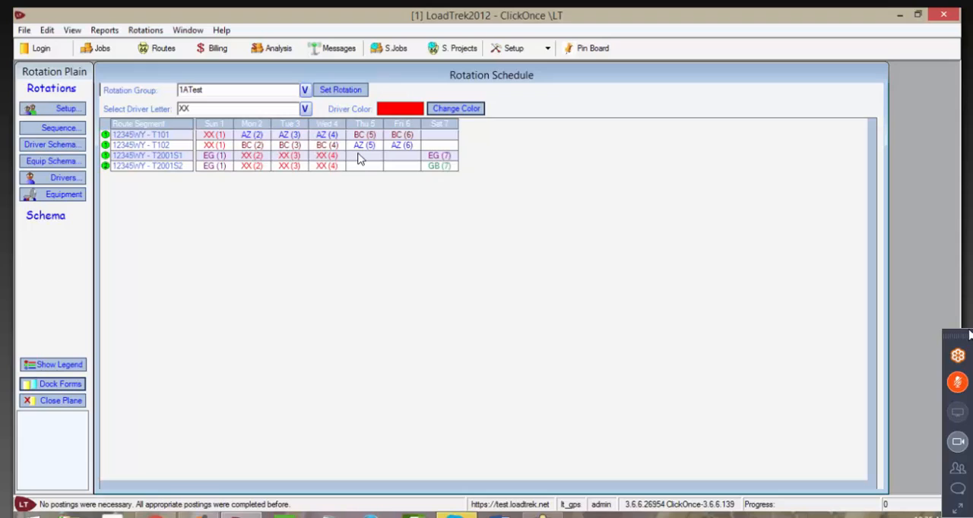
left_click(362, 156)
left_click(388, 154)
left_click(399, 165)
left_click(430, 136)
left_click(432, 145)
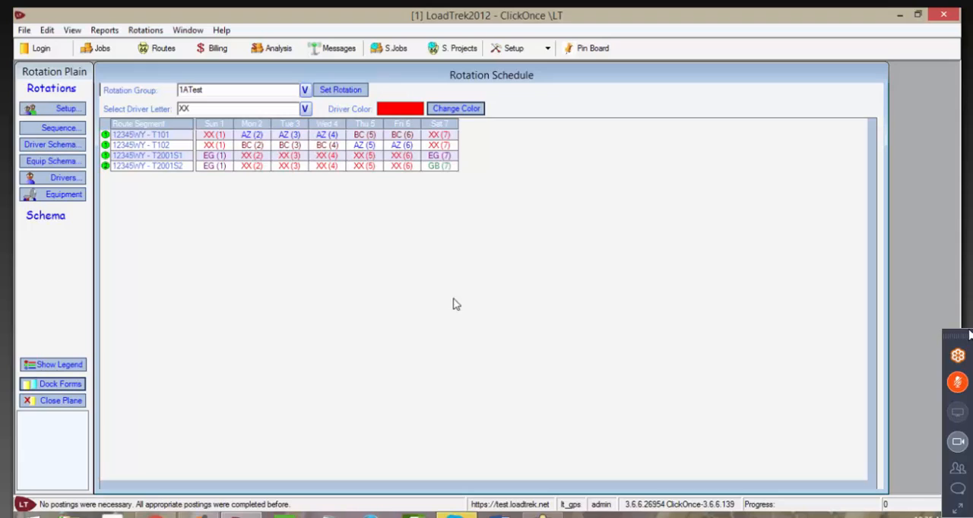
Step: Open the rotation's driver assignments and assign a driver already used in another rotation to letter AZ
left_click(53, 181)
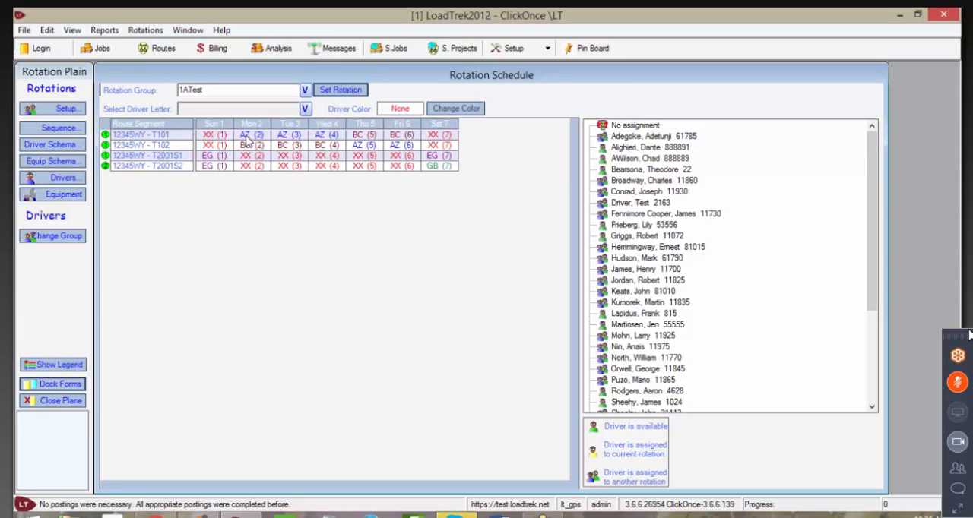
left_click_drag(874, 256, 821, 355)
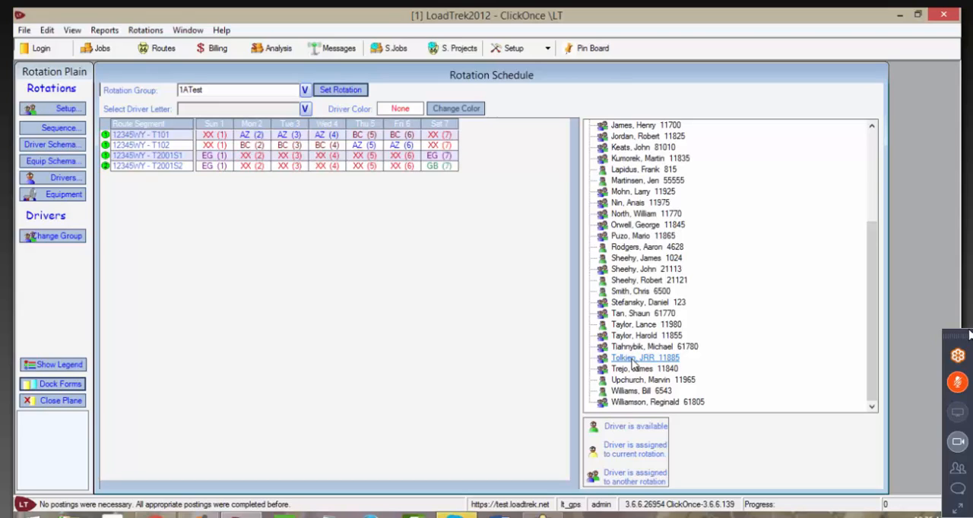
left_click_drag(632, 364, 251, 142)
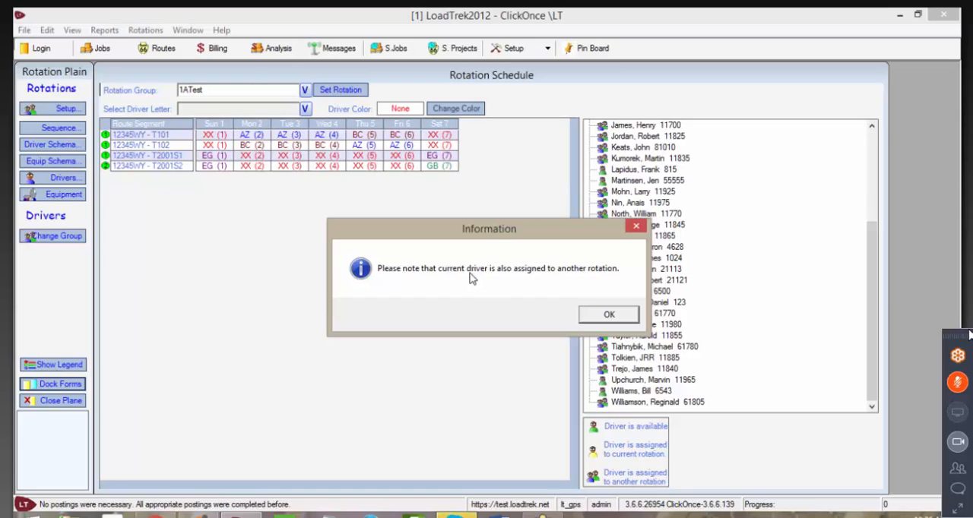
left_click(609, 315)
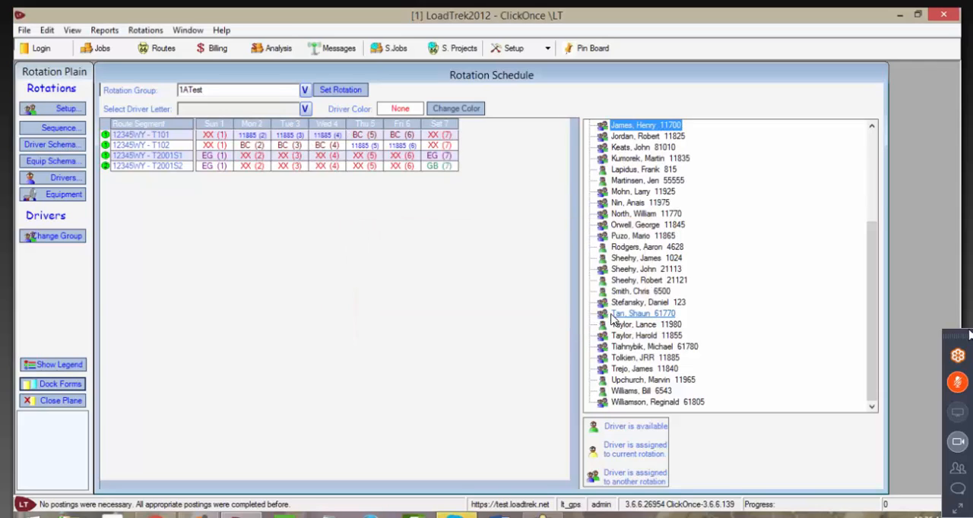
Step: Show which rotations the assigned driver belongs to and look up Chicago among the rotation groups
double_click(604, 358)
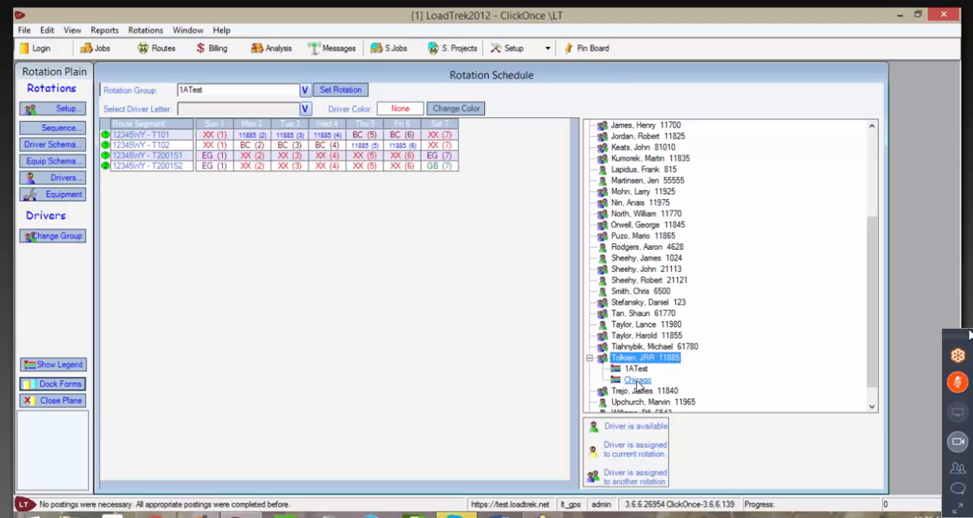
left_click(304, 90)
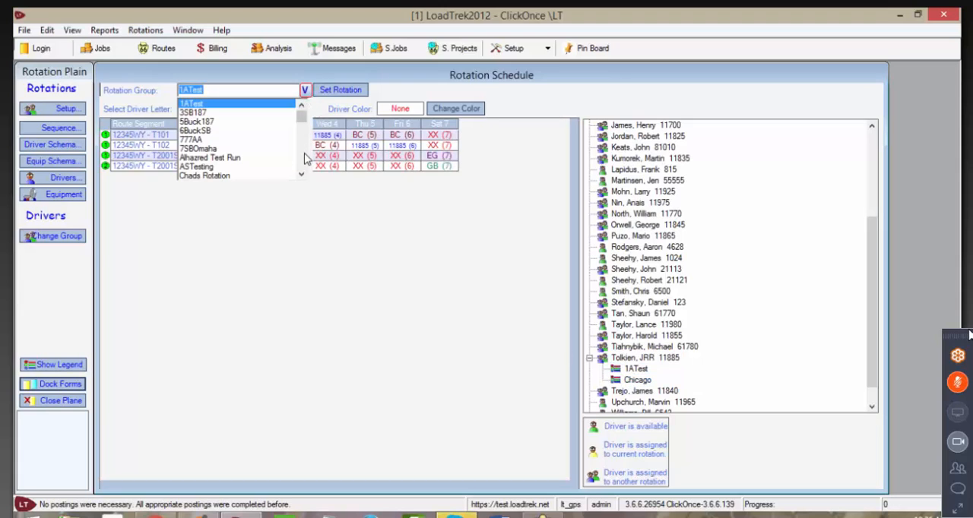
scroll(304, 158, "down", 5)
scroll(304, 131, "up", 3)
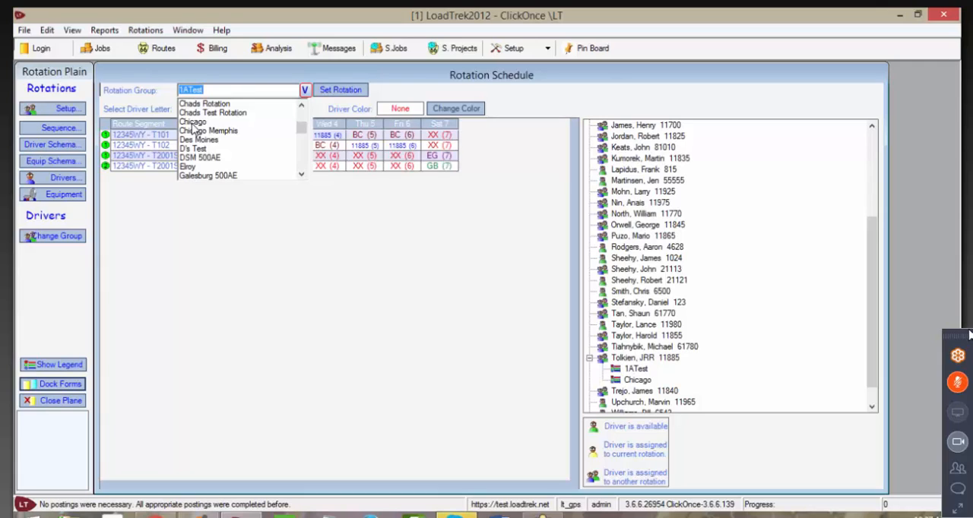
left_click(306, 91)
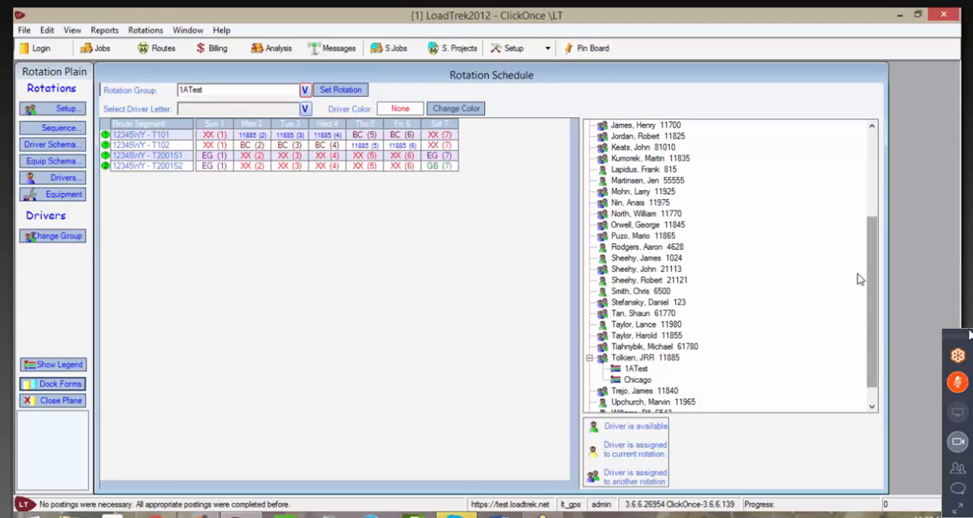
scroll(860, 278, "up", 5)
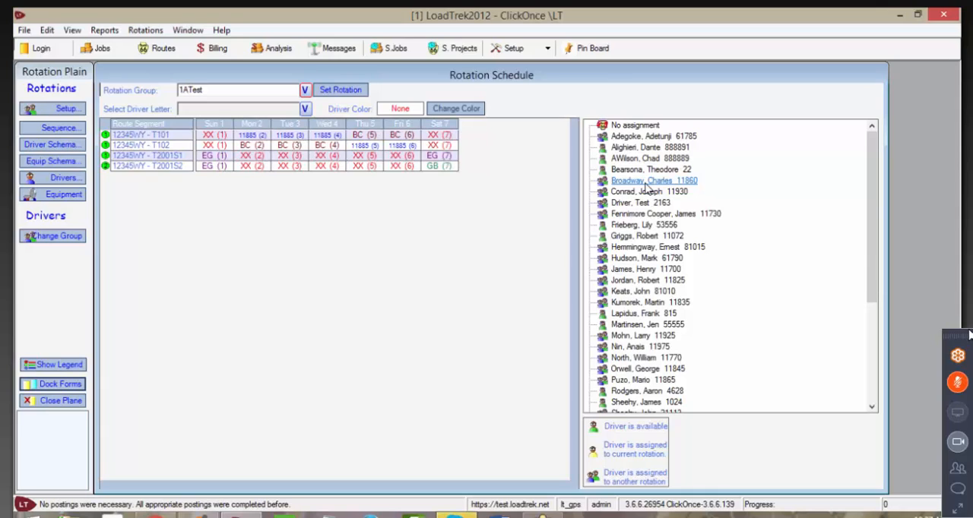
Step: Assign a driver already used in another rotation to letter BC and show which rotations that driver belongs to
left_click_drag(647, 188, 367, 137)
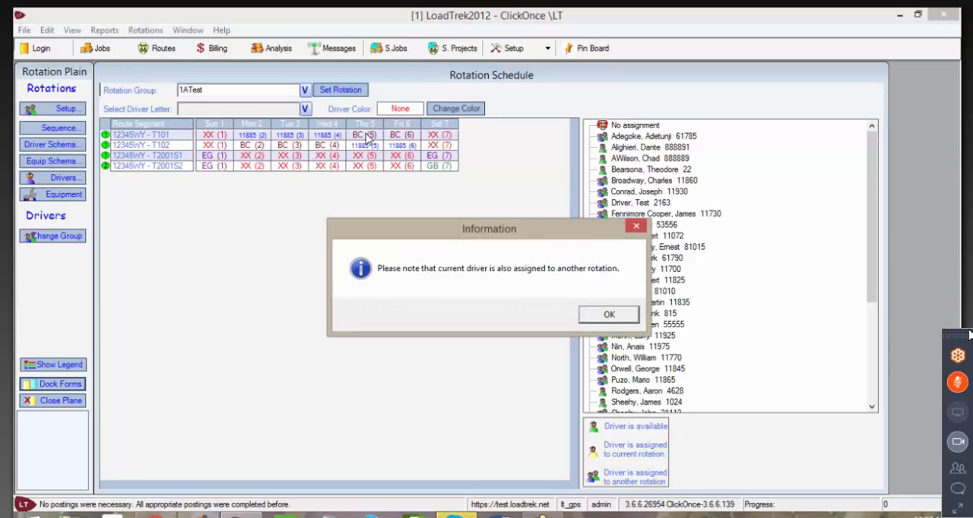
left_click(606, 315)
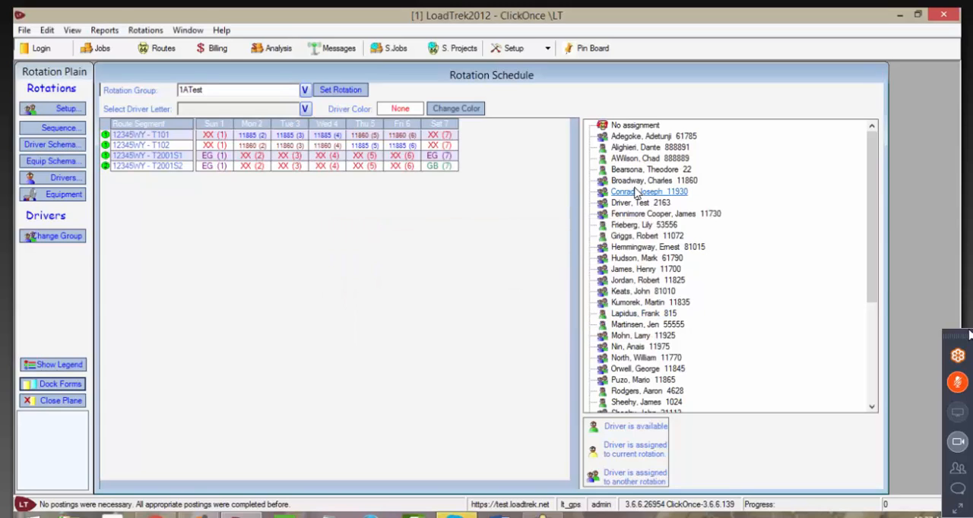
double_click(603, 182)
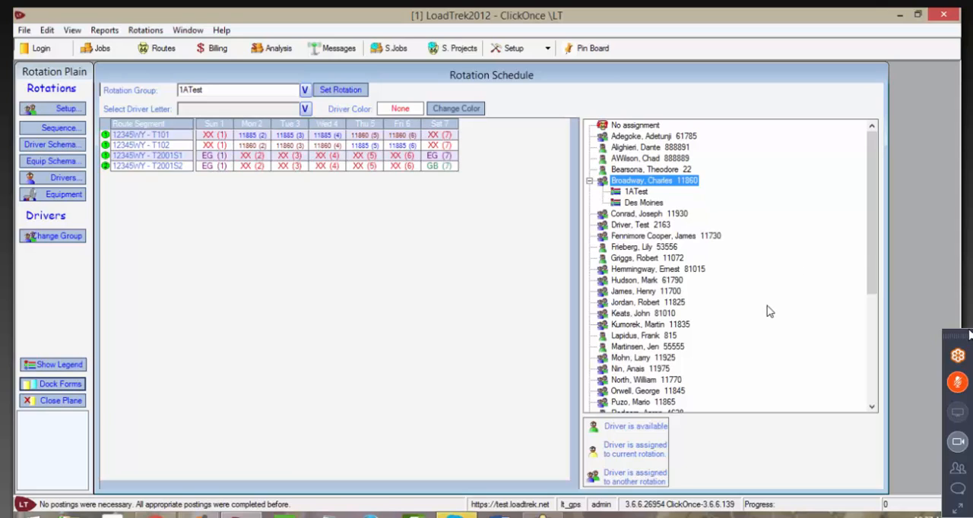
Step: Assign an available driver to letter EG and one already used in another rotation to GB, expanding the GB driver's rotation list
left_click(613, 263)
left_click_drag(613, 264, 217, 159)
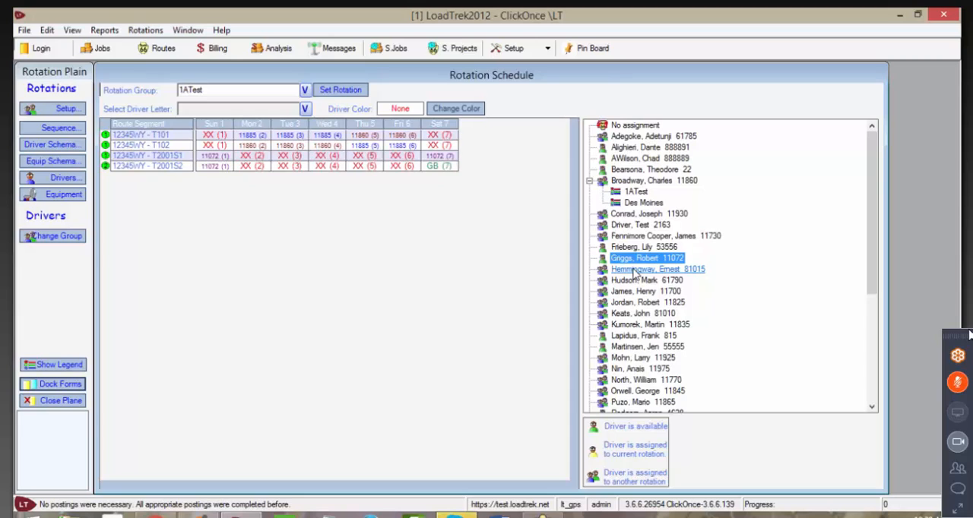
left_click_drag(633, 270, 447, 172)
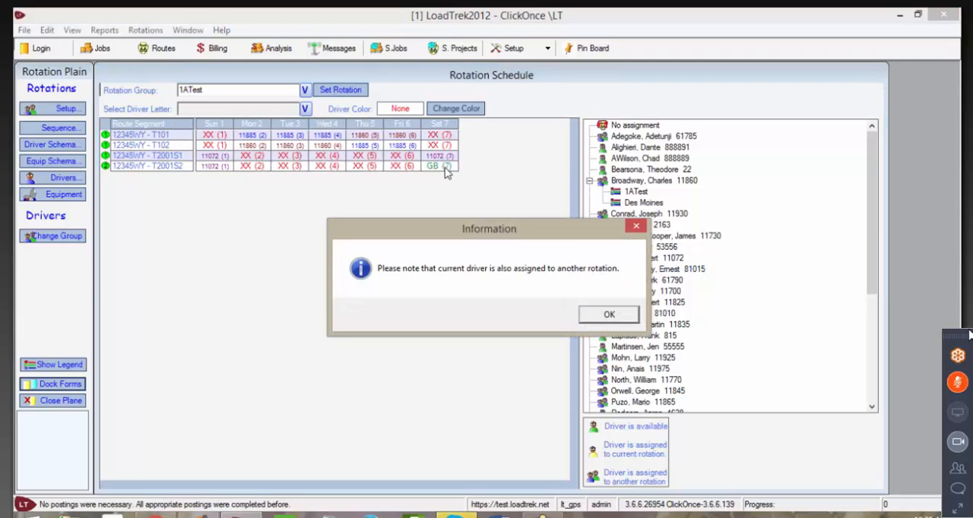
left_click(605, 319)
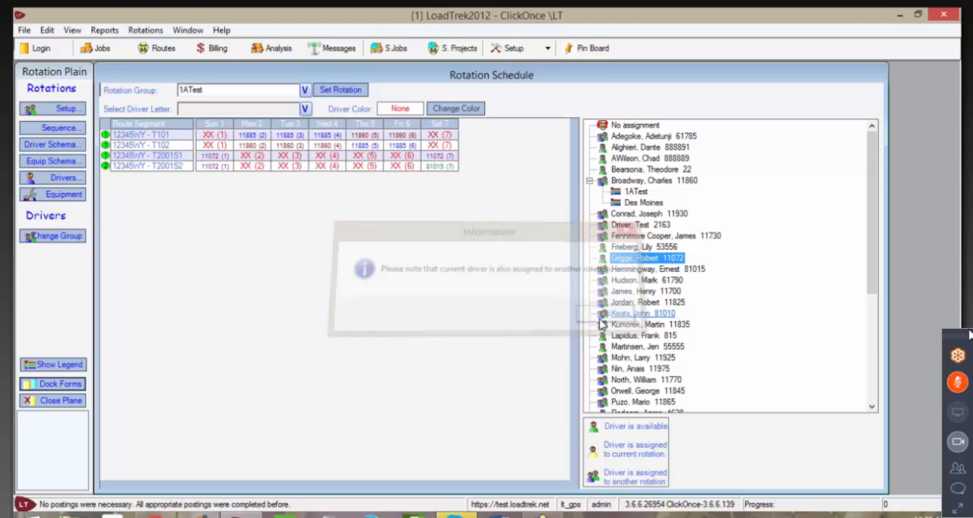
left_click(601, 273)
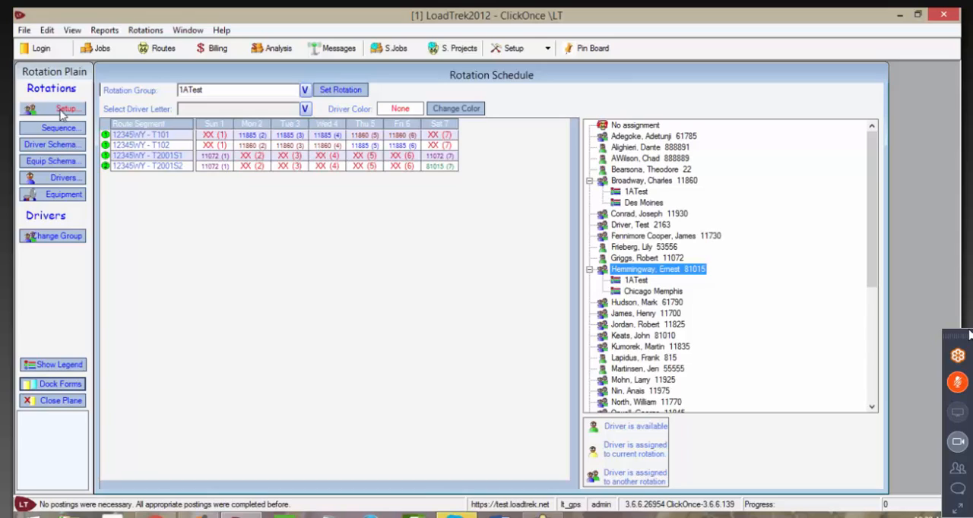
left_click(62, 115)
left_click(285, 516)
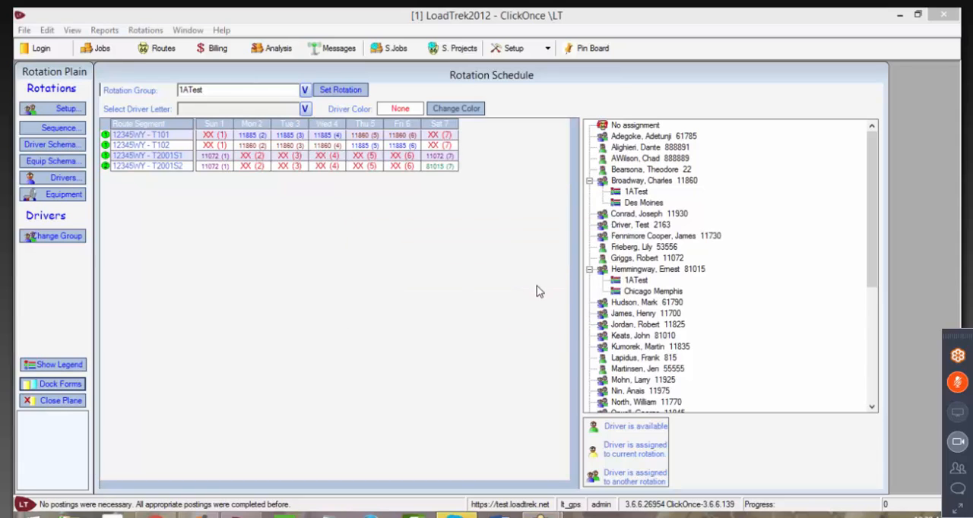